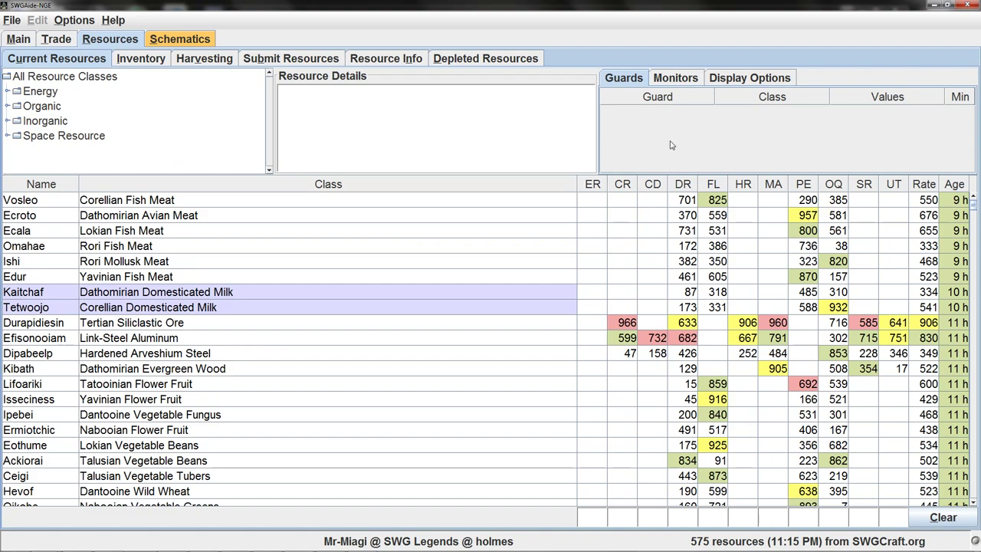
# Switch from the Monitors list back to the empty Guards list.
pyautogui.click(675, 83)
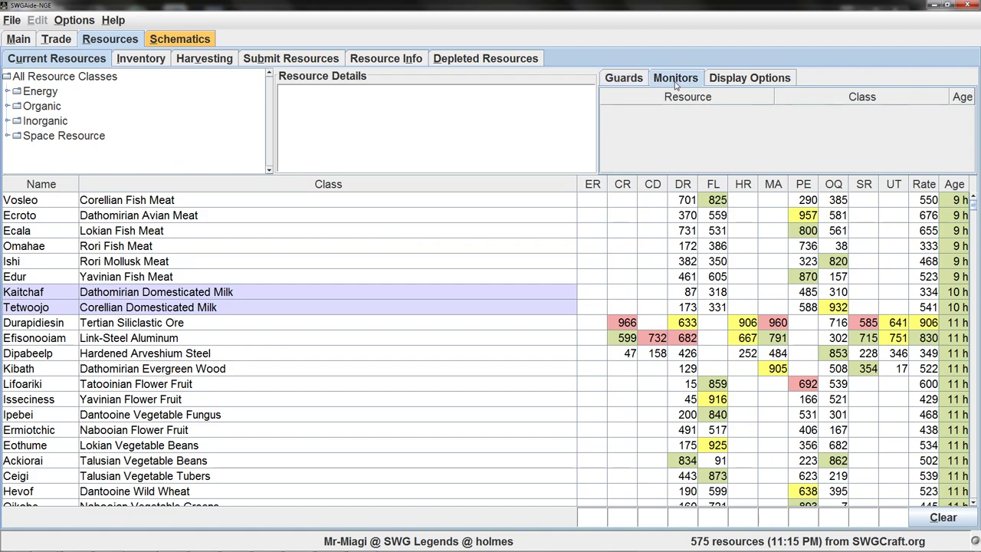
pyautogui.click(630, 82)
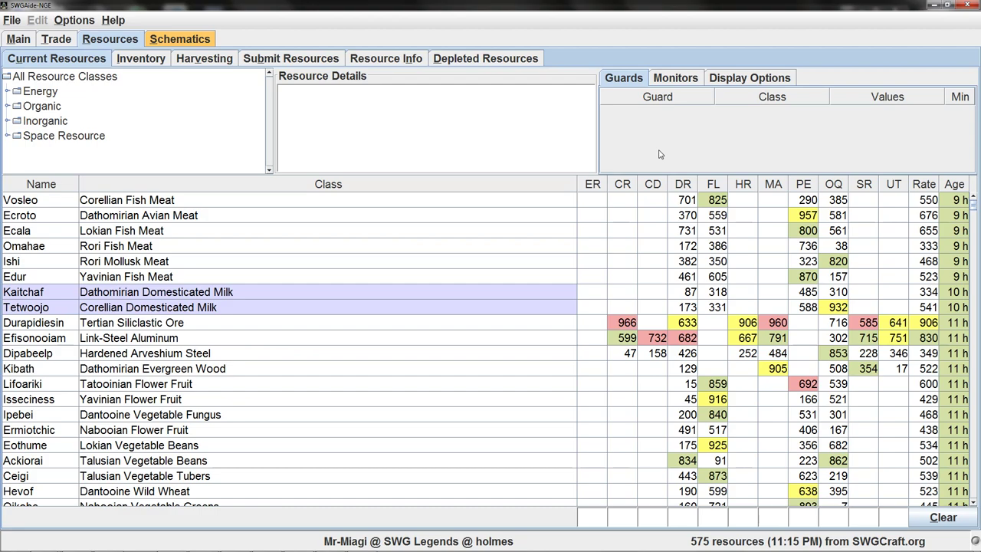
pyautogui.click(673, 80)
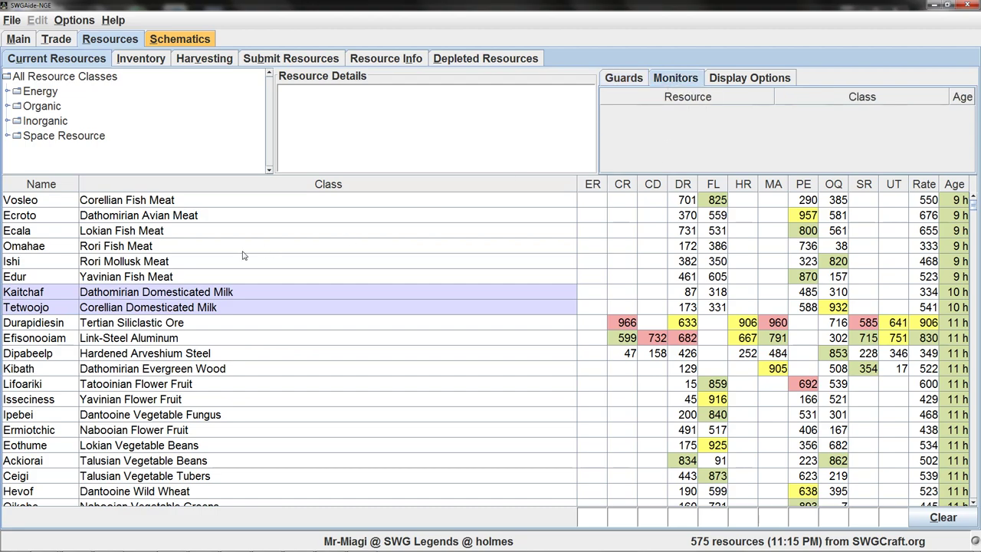
pyautogui.click(100, 249)
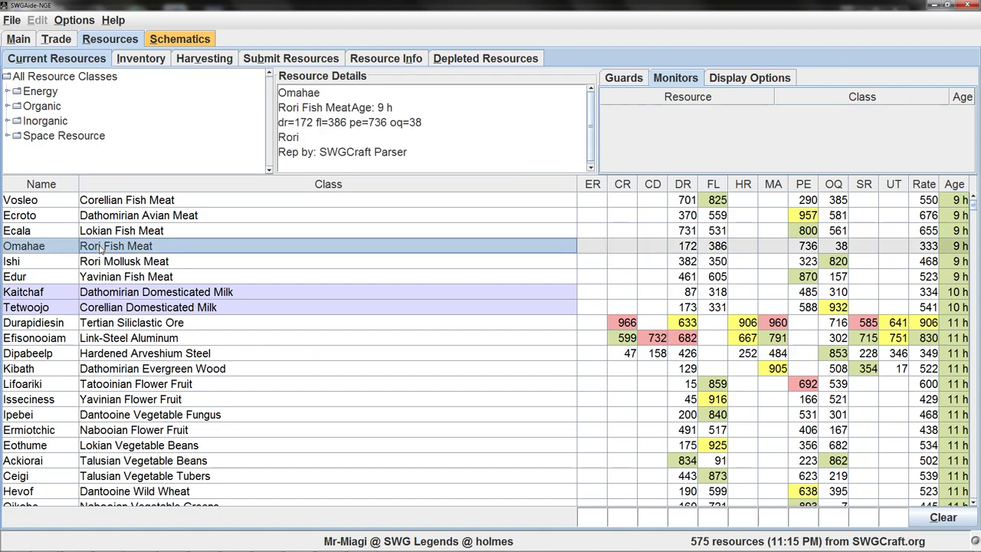
pyautogui.rightClick(100, 248)
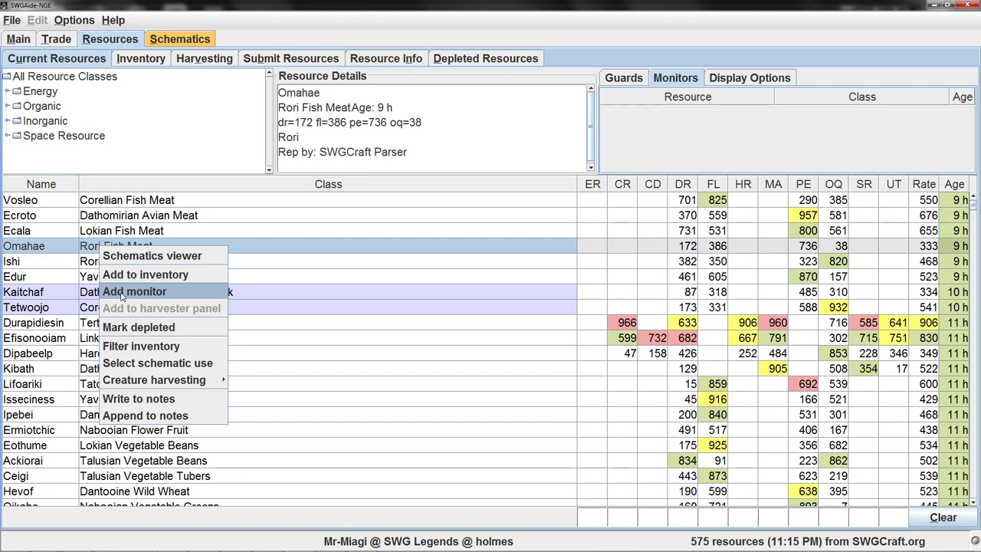
pyautogui.rightClick(62, 248)
pyautogui.click(55, 228)
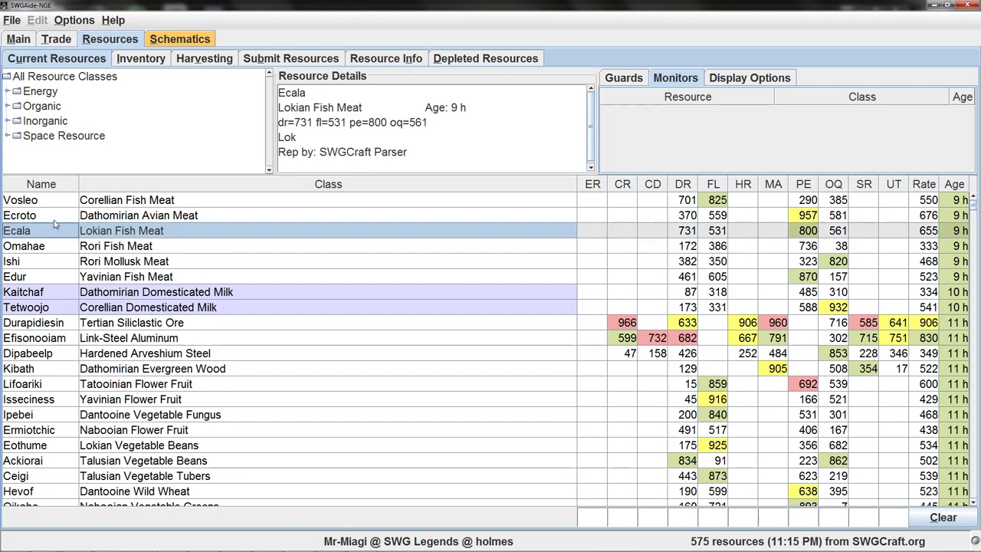
pyautogui.click(56, 219)
pyautogui.click(59, 249)
pyautogui.rightClick(59, 249)
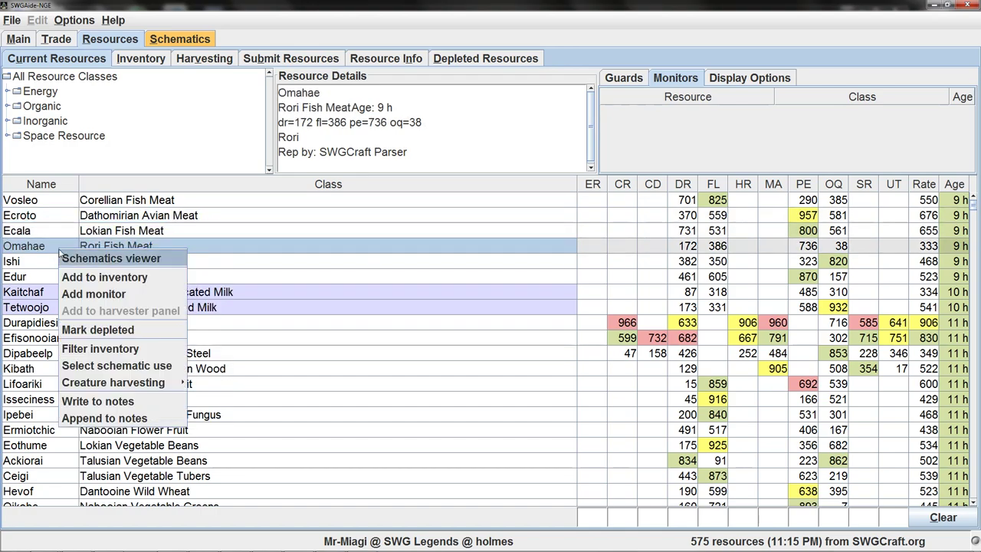
pyautogui.click(86, 297)
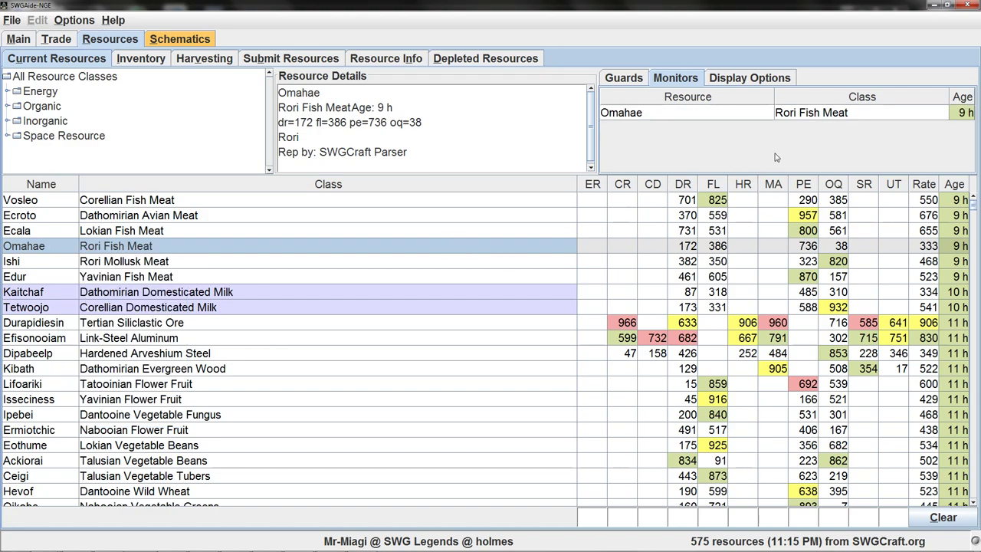
pyautogui.click(743, 115)
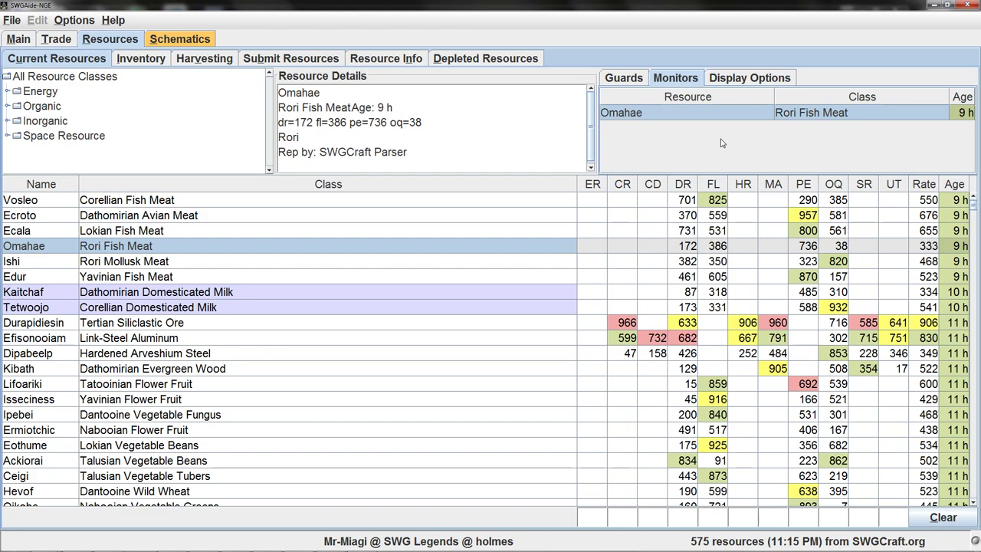
pyautogui.rightClick(655, 115)
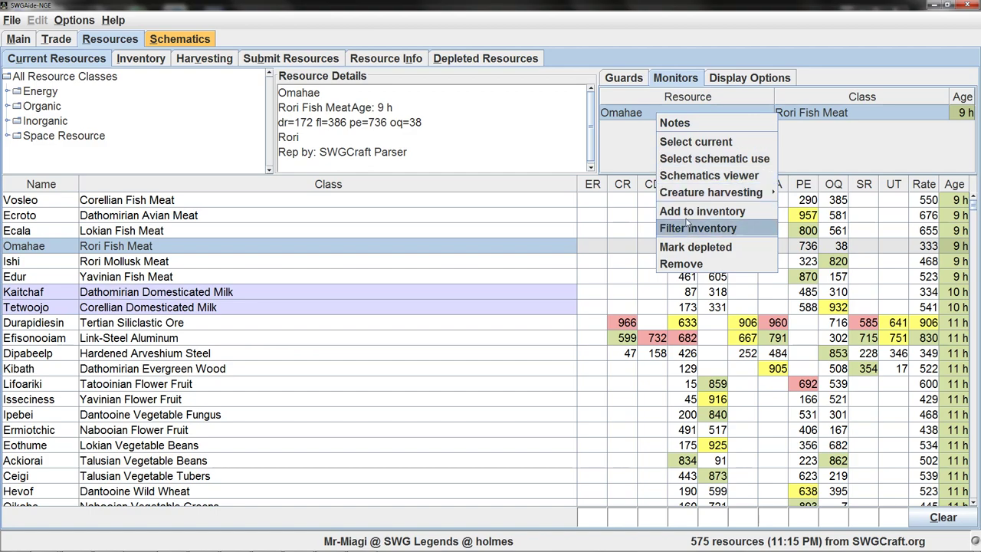
# Stop monitoring Omahae, return to the Guards list and bring up its options menu.
pyautogui.click(686, 266)
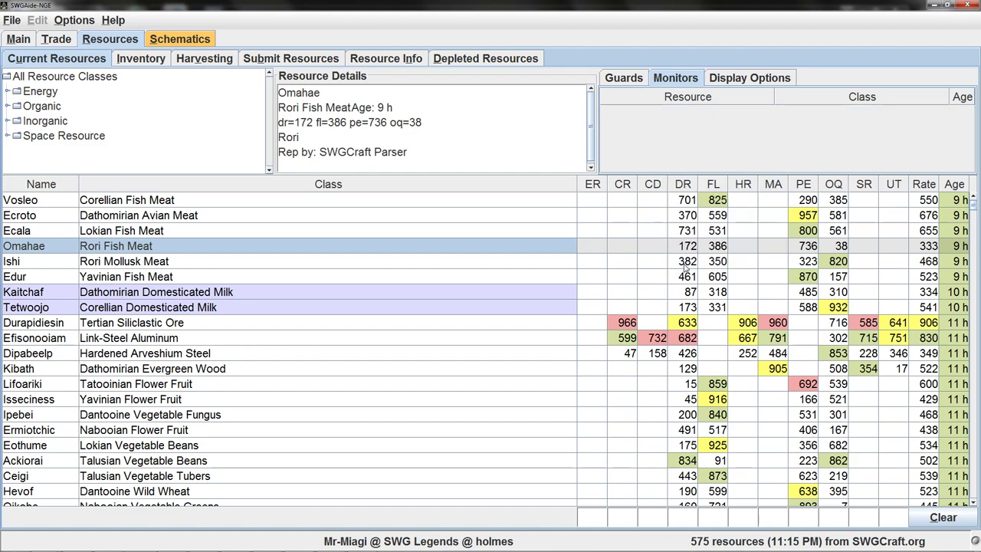
pyautogui.click(635, 79)
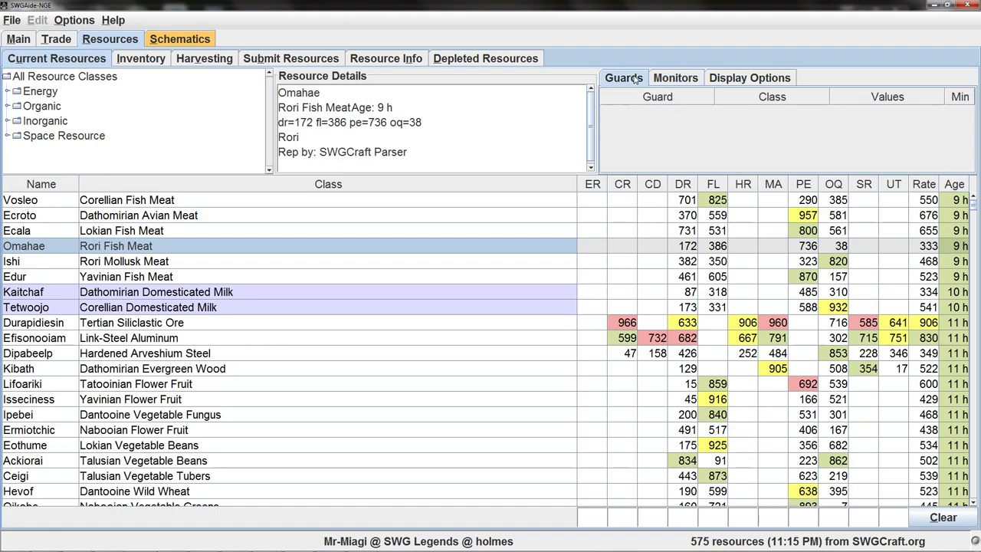
pyautogui.rightClick(652, 129)
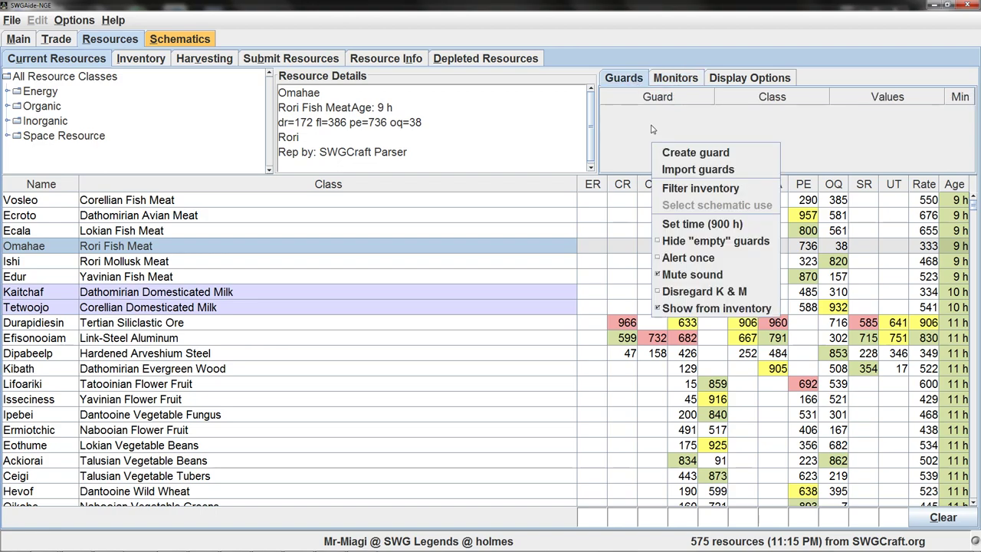
pyautogui.rightClick(631, 119)
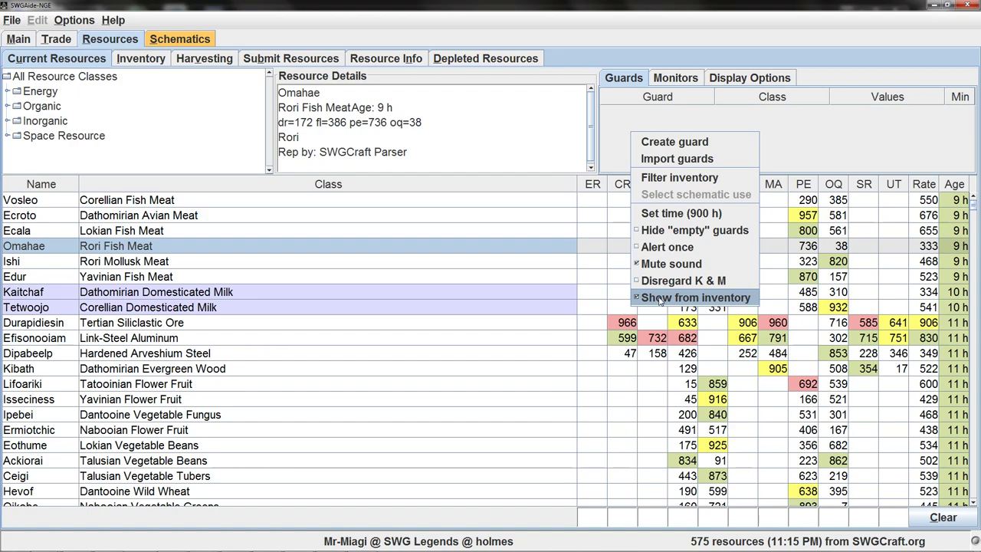
# Create the 'ironman' guard for the Iron class with a minimum OQ of 960.
pyautogui.click(666, 148)
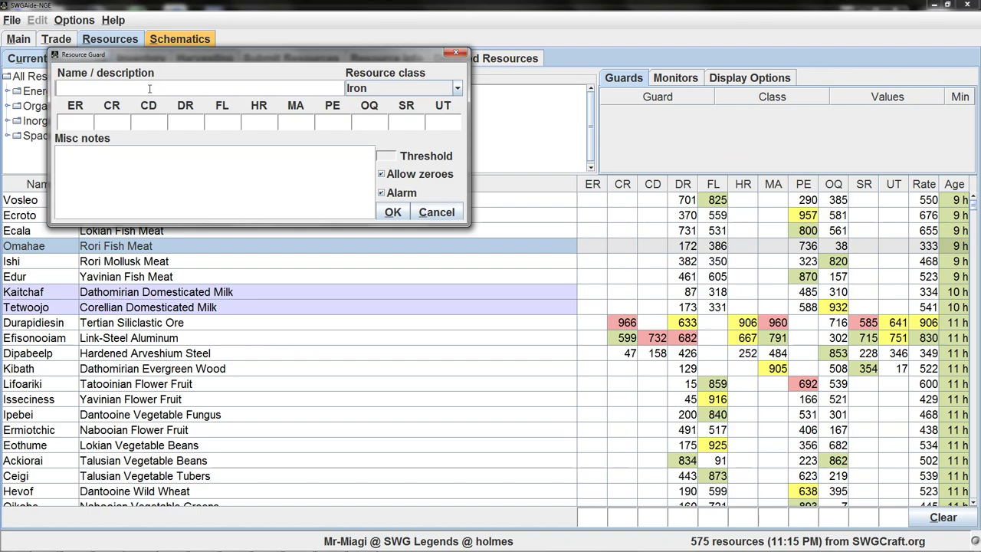
pyautogui.write('ironman')
pyautogui.click(357, 90)
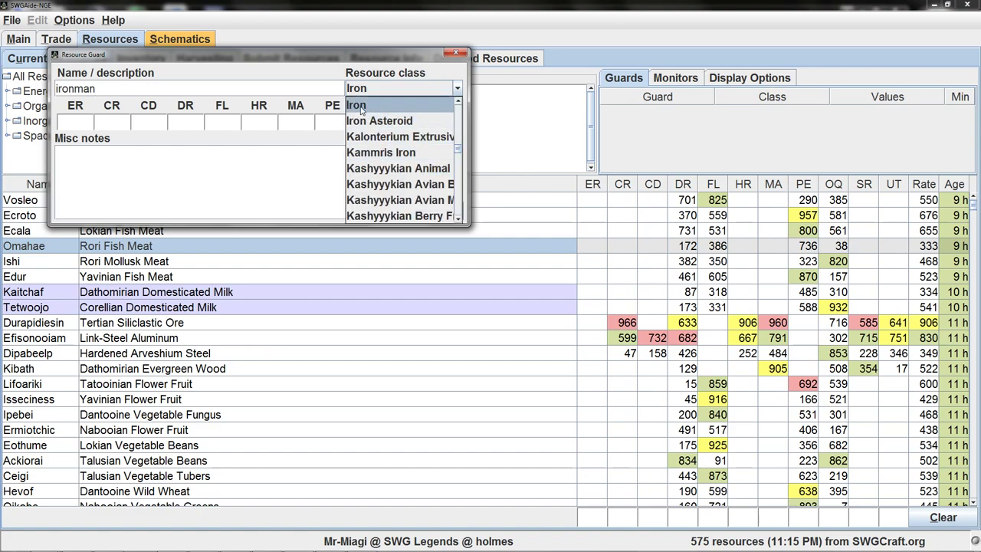
pyautogui.click(361, 107)
pyautogui.click(370, 121)
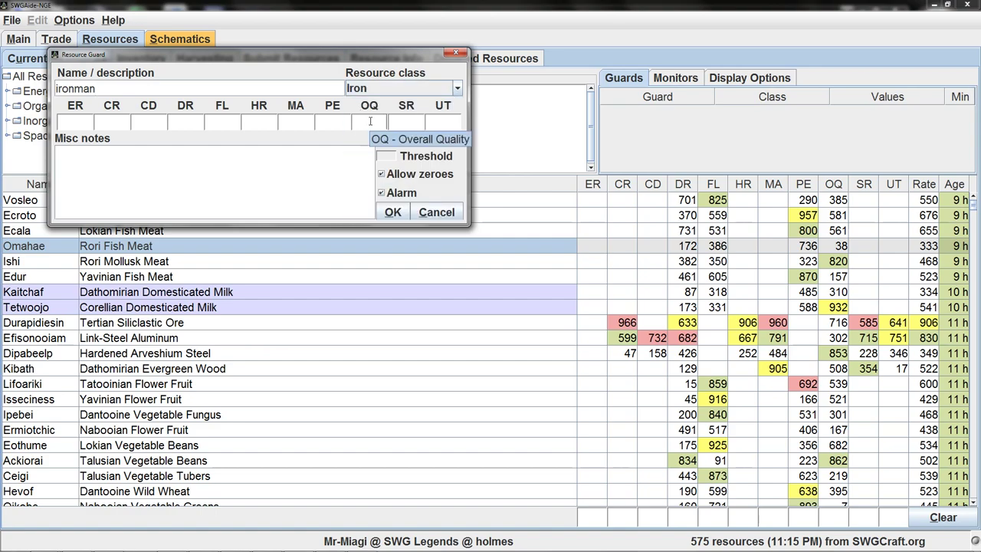
pyautogui.write('960')
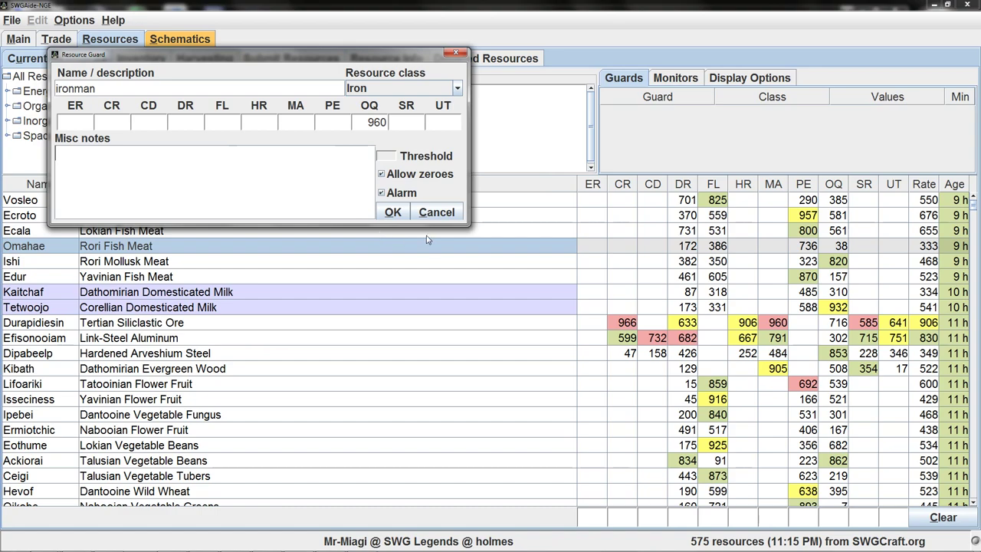
pyautogui.click(394, 212)
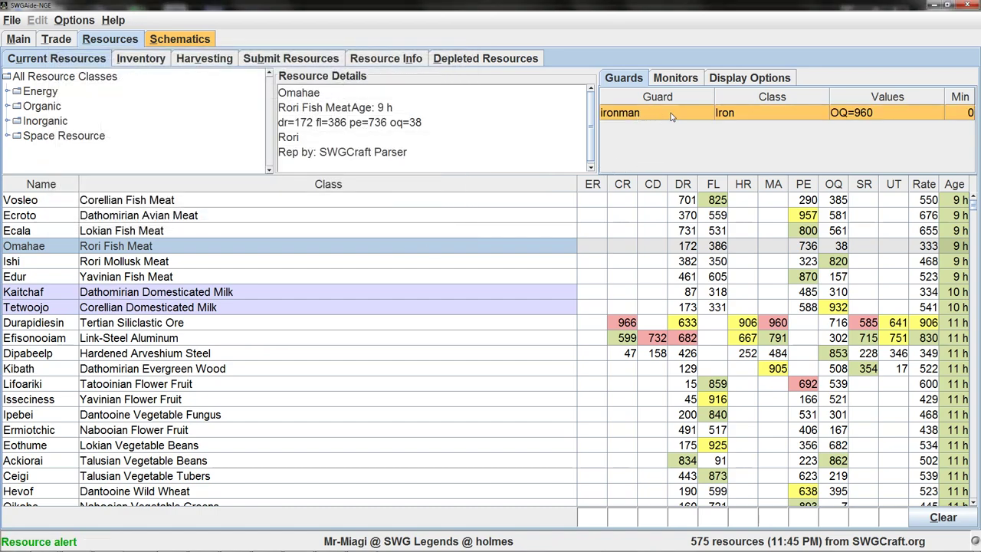
# Show the resources matching the ironman guard and inspect Efavau Bronzium Iron.
pyautogui.click(679, 80)
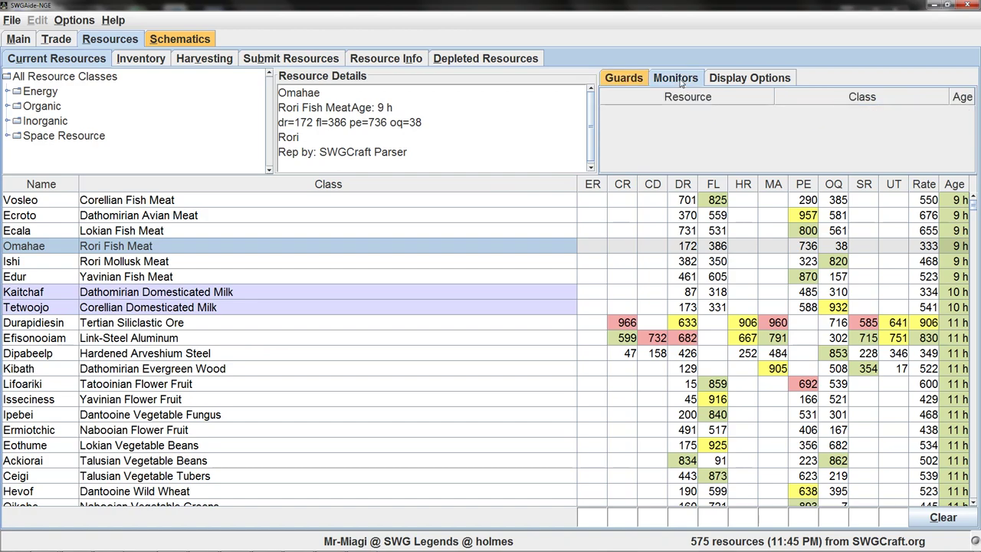
pyautogui.click(631, 80)
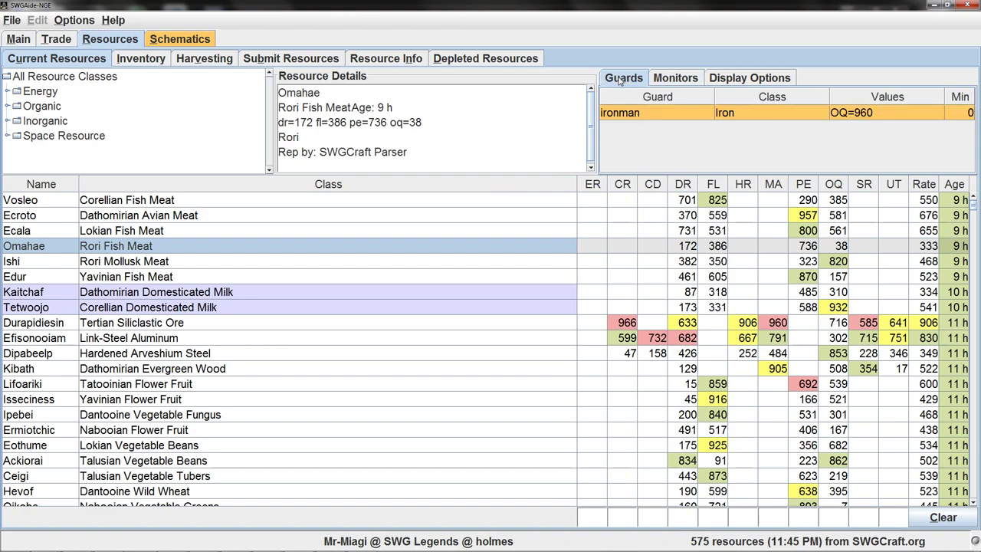
pyautogui.click(659, 114)
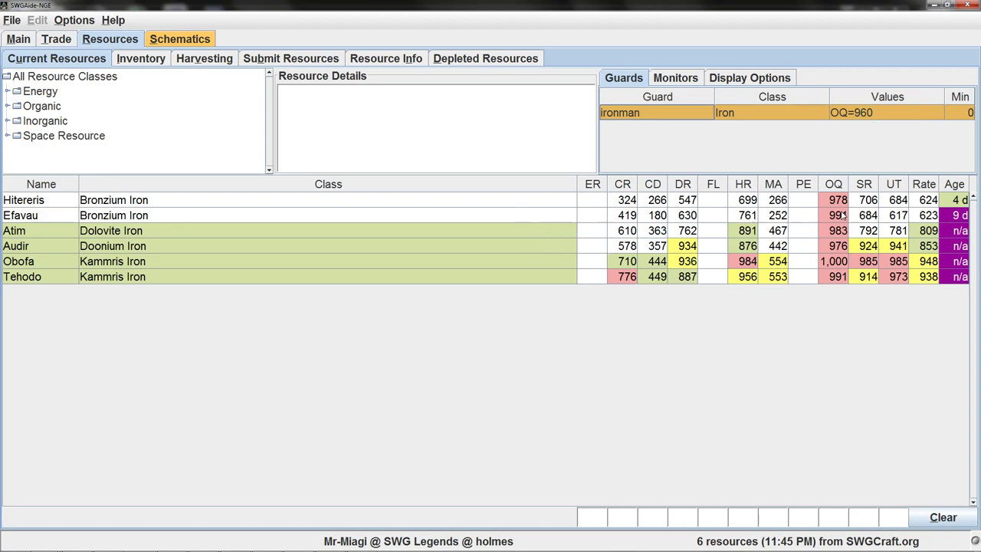
pyautogui.click(550, 216)
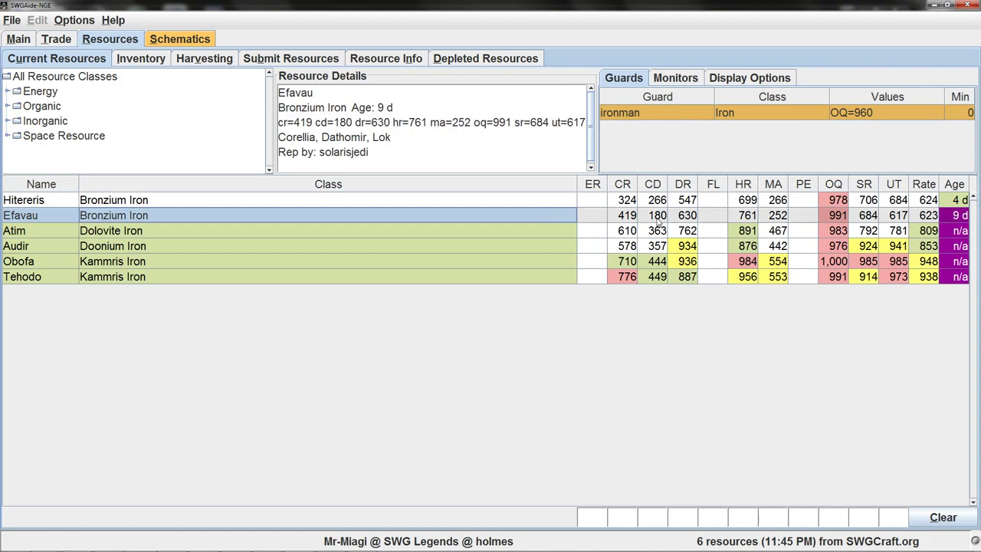
# Include inventory resources in the ironman matches and inspect Obofa Kammris Iron.
pyautogui.rightClick(684, 116)
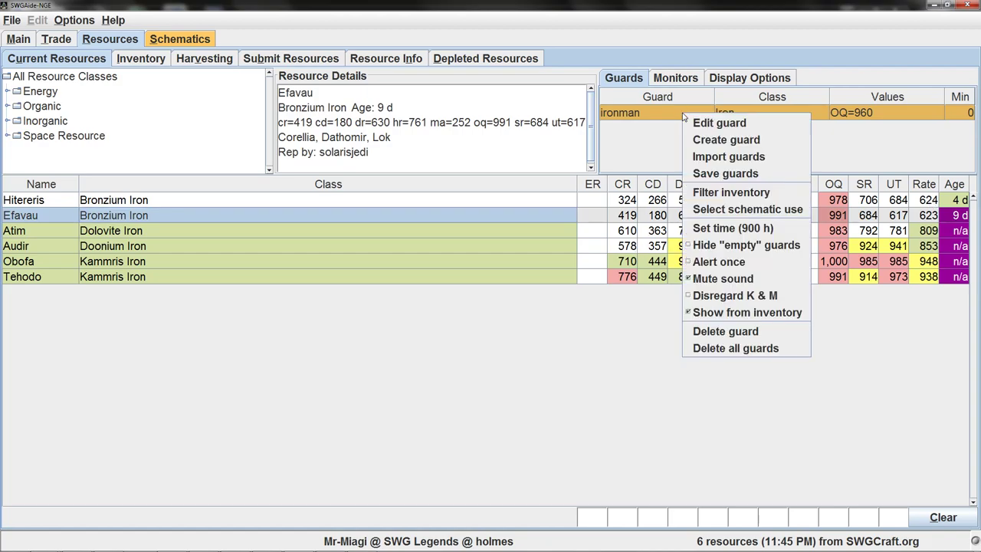
pyautogui.click(719, 313)
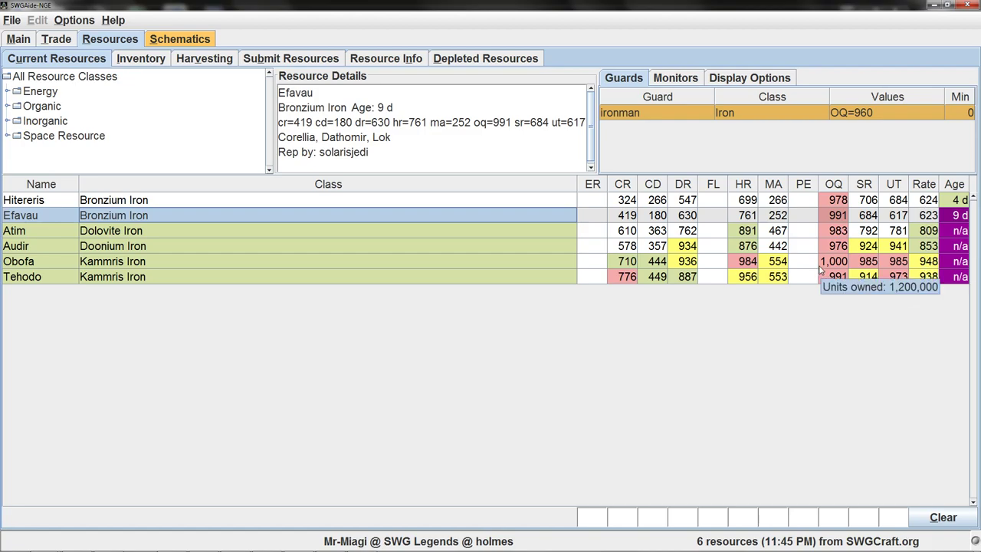
pyautogui.click(51, 265)
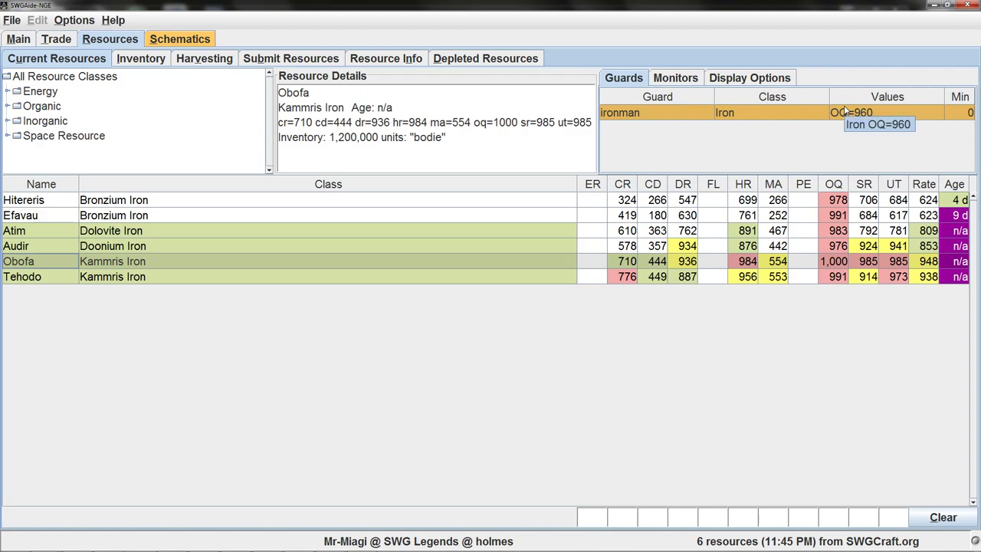
pyautogui.rightClick(694, 157)
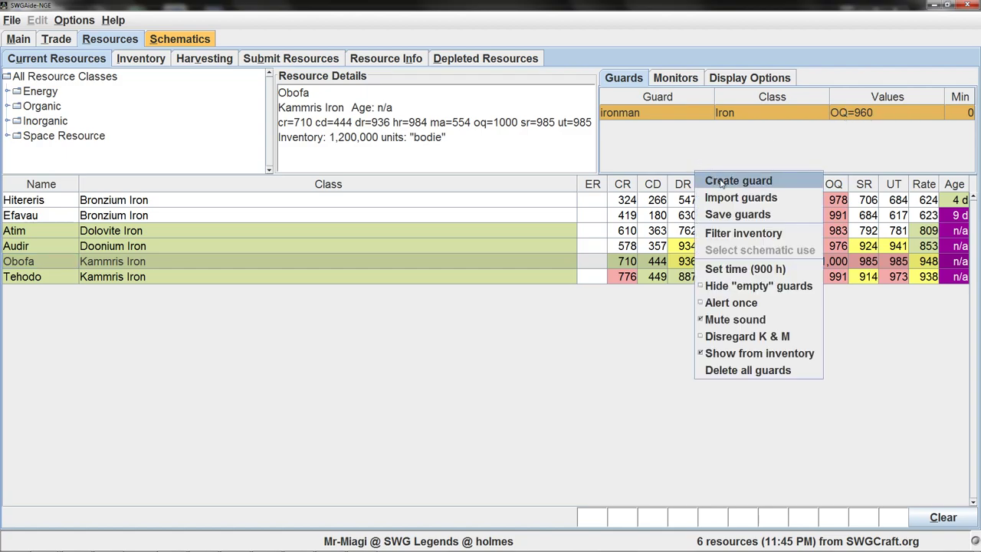
# Start a new guard and choose Steel as its resource class.
pyautogui.click(720, 182)
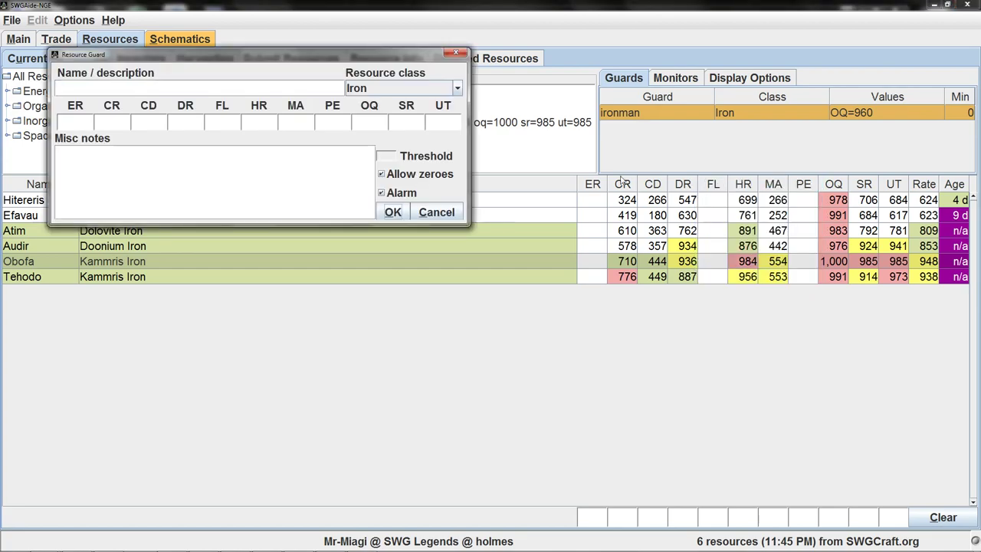
pyautogui.click(459, 89)
pyautogui.scroll(4, 433, 147)
pyautogui.scroll(-1, 433, 147)
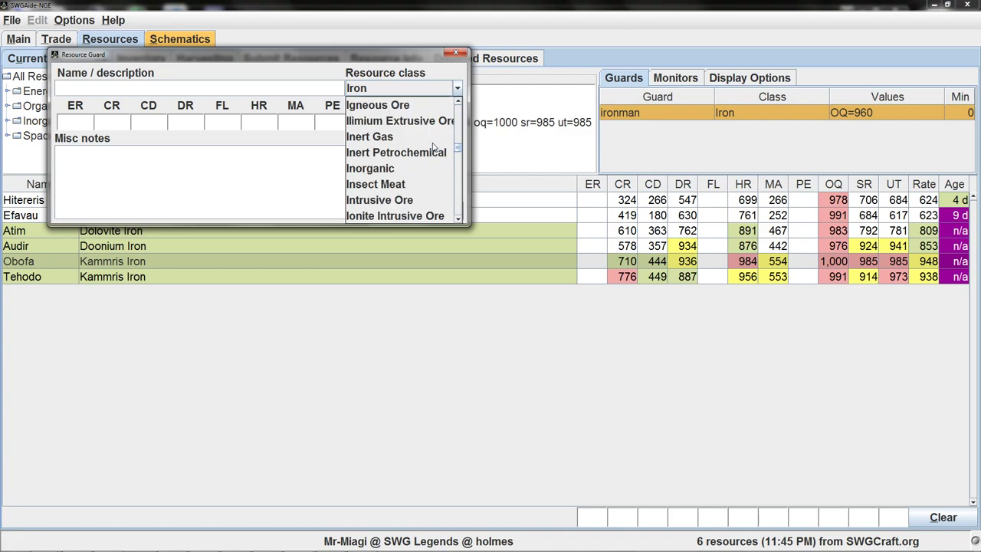
pyautogui.scroll(1, 433, 147)
pyautogui.scroll(-12, 422, 150)
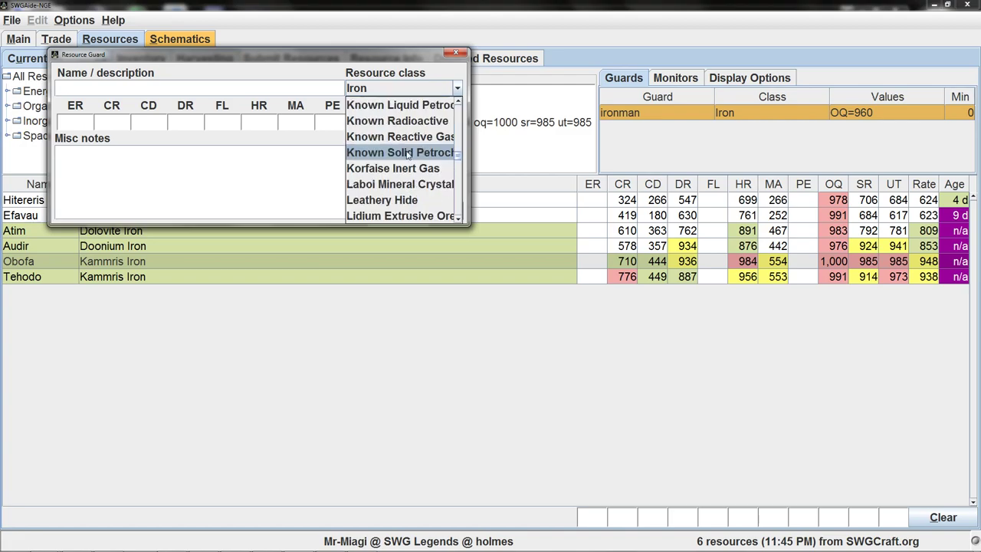
pyautogui.scroll(-18, 408, 154)
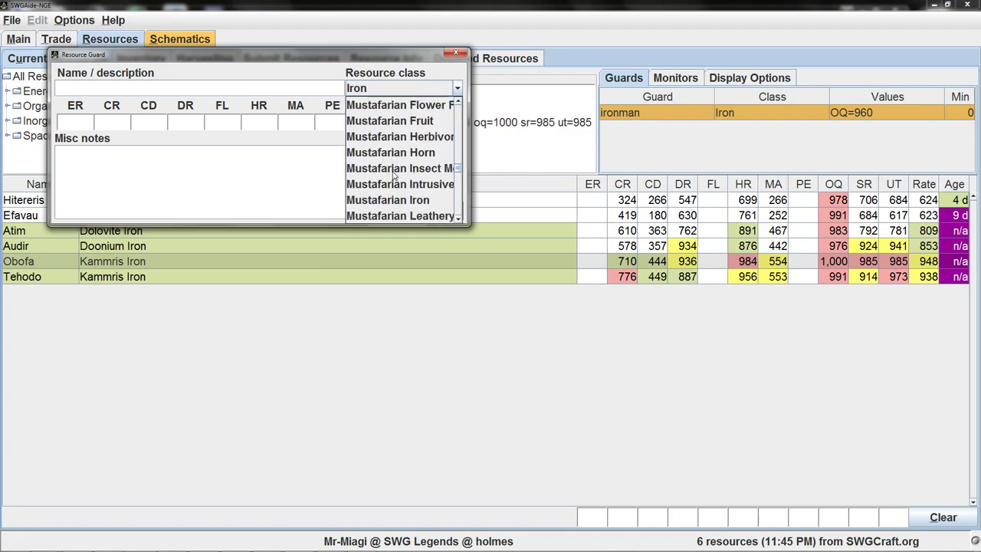
pyautogui.scroll(-20, 394, 175)
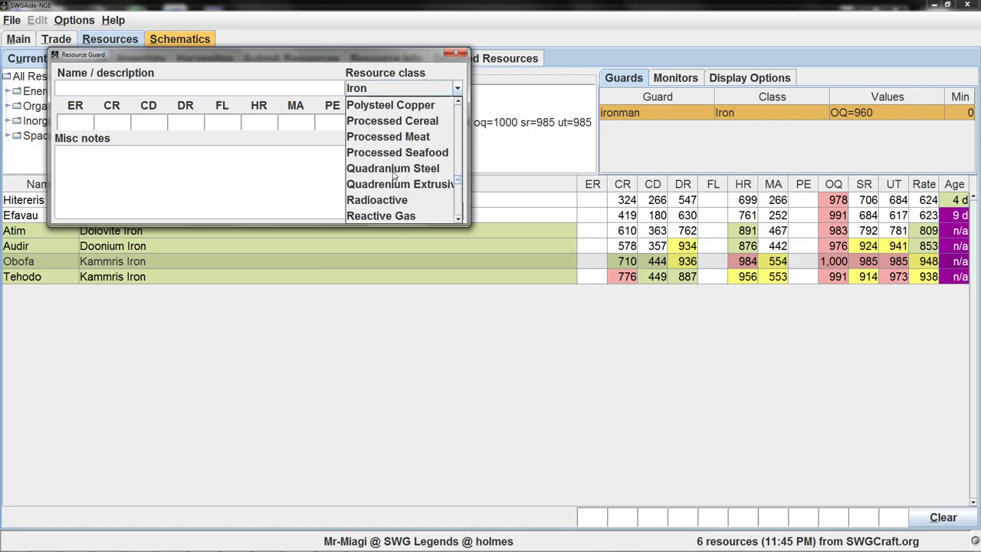
pyautogui.scroll(-15, 394, 176)
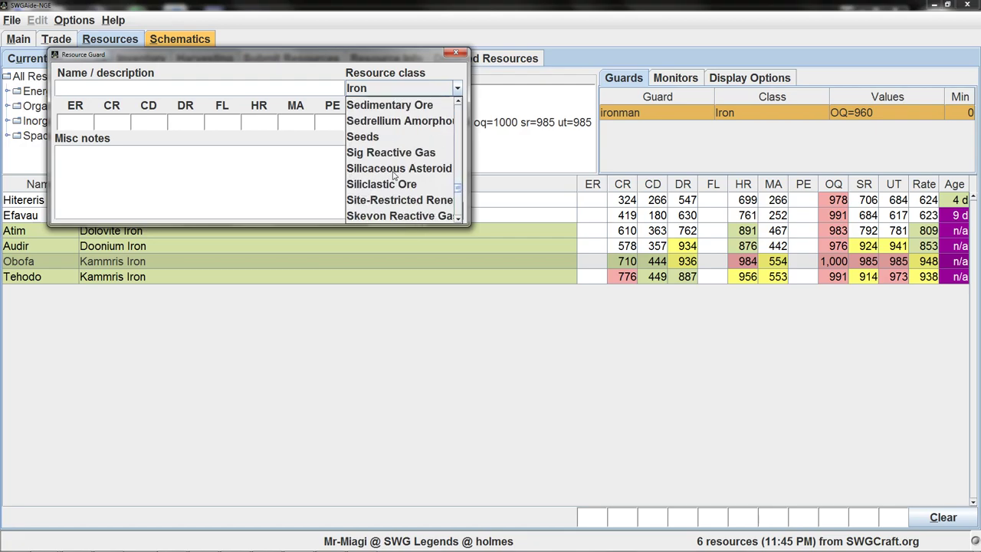
pyautogui.scroll(-15, 394, 176)
pyautogui.click(373, 170)
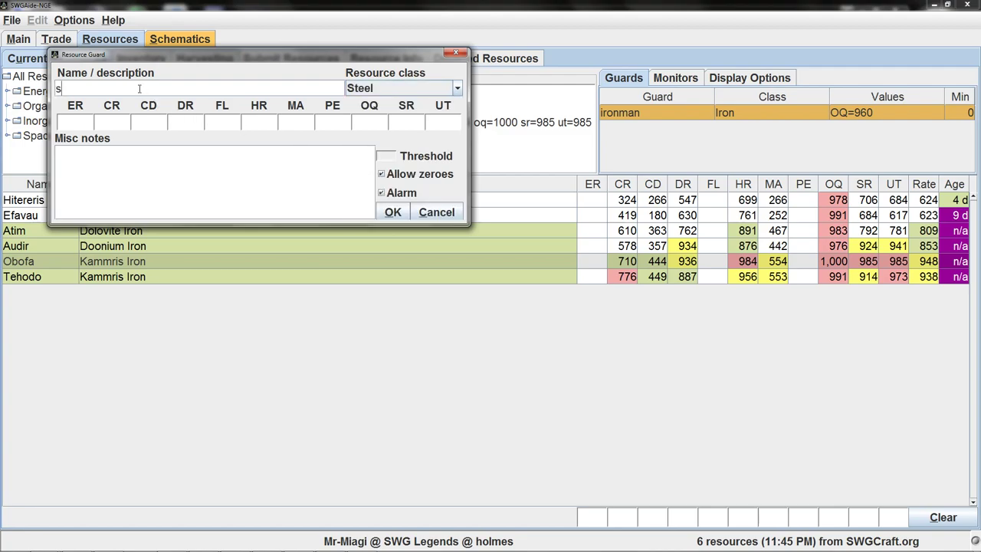
# Name it 'steely dan' with CD 50, OQ 50 and threshold 800, then save.
pyautogui.write('teely dan')
pyautogui.write('0')
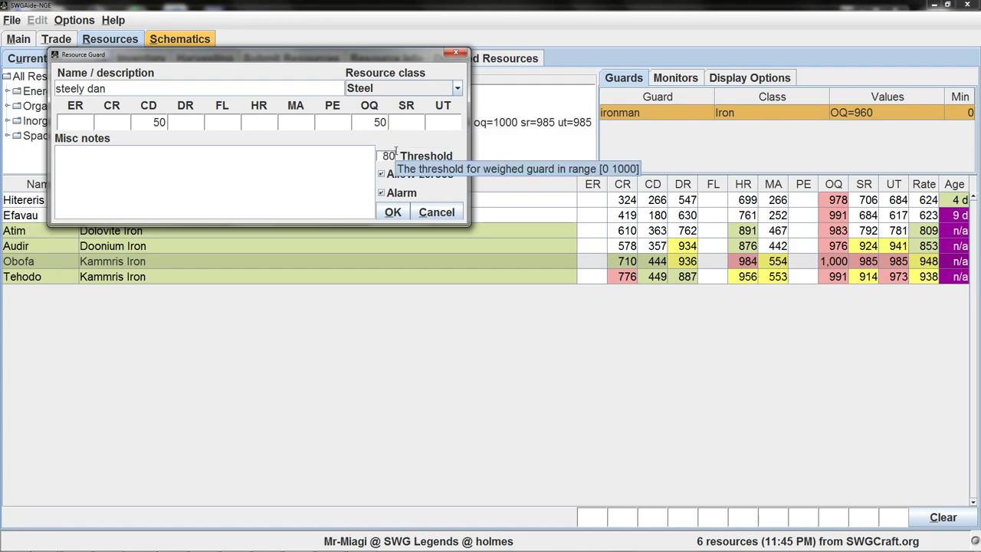
pyautogui.click(392, 212)
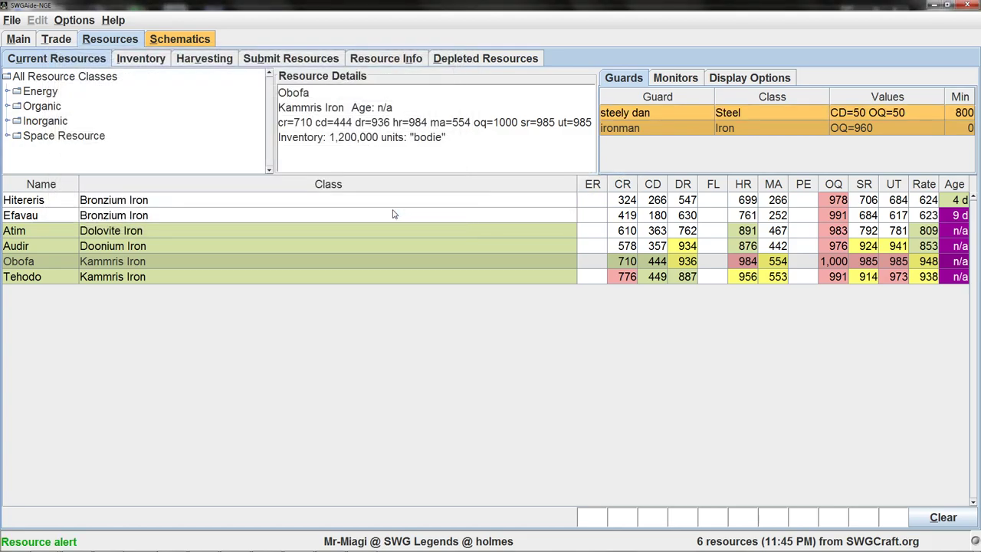
# Select the steely dan guard and toggle Show from inventory, leaving only Dirodab.
pyautogui.click(687, 114)
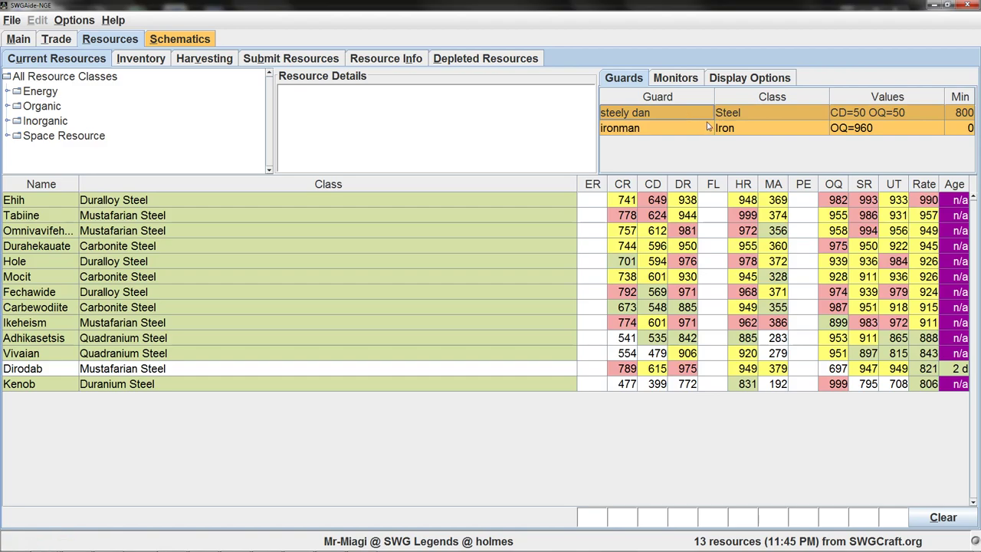
pyautogui.rightClick(689, 114)
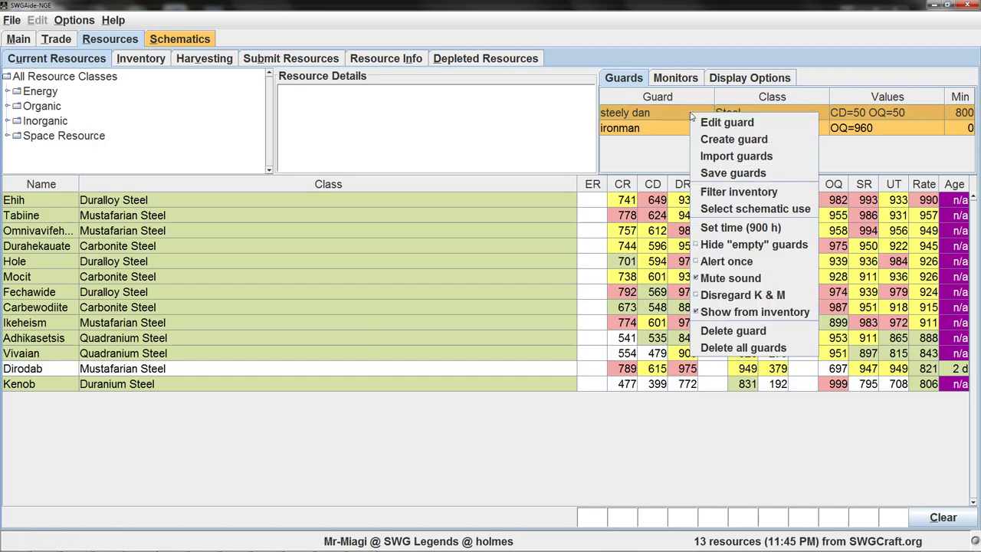
pyautogui.click(720, 312)
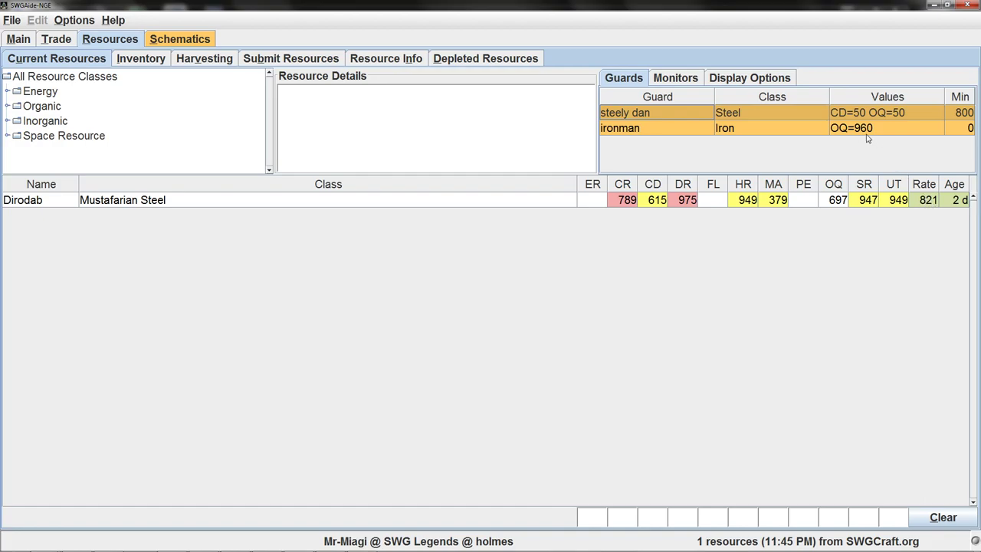
# Edit the steely dan guard, raising its threshold from 800 to 960.
pyautogui.rightClick(678, 115)
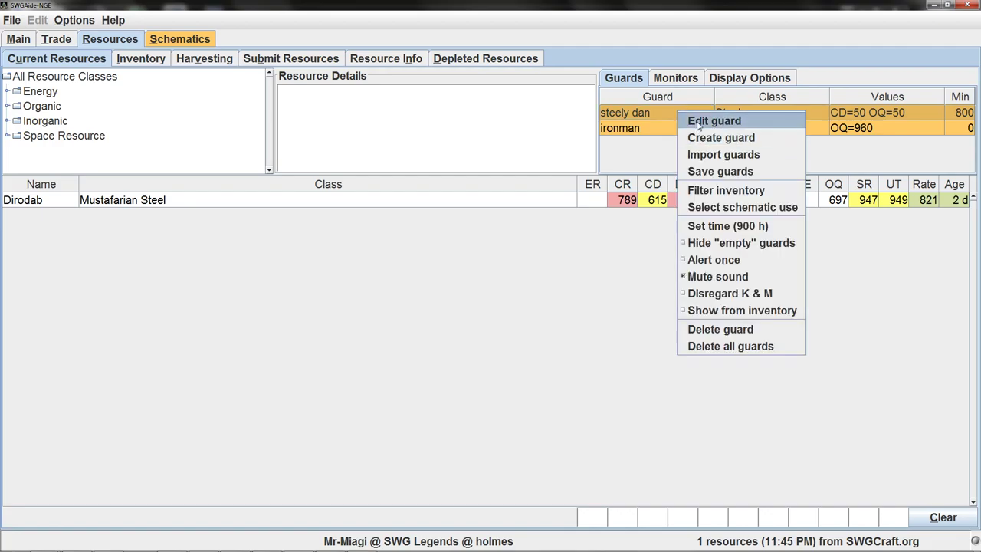
pyautogui.click(696, 120)
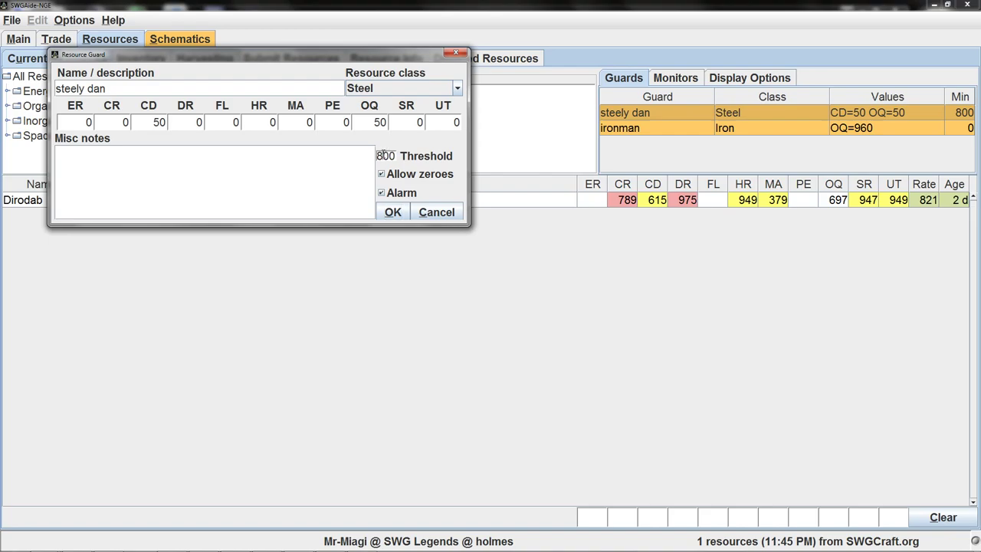
pyautogui.press('Up')
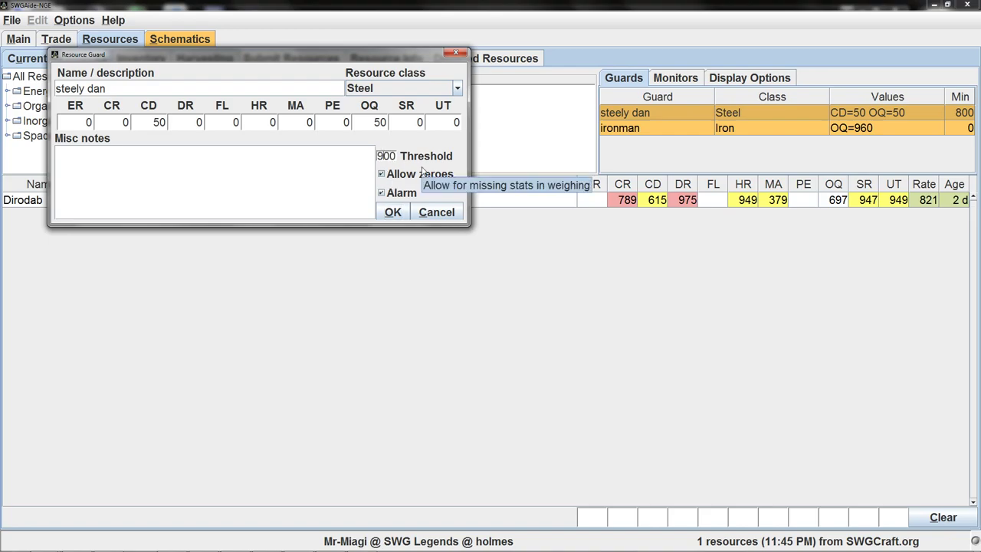
pyautogui.press('BackSpace')
pyautogui.press('BackSpace')
pyautogui.write('60')
pyautogui.click(392, 212)
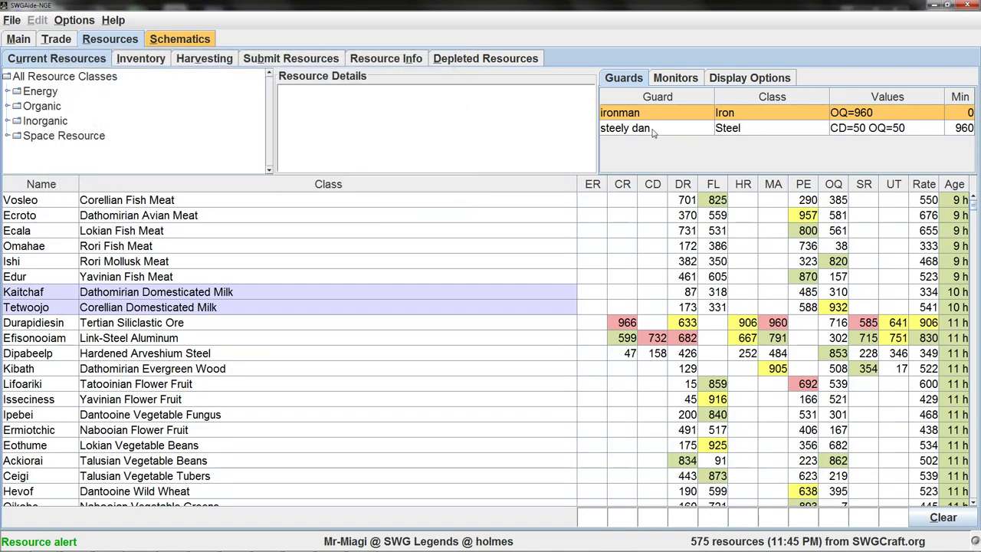
# Toggle Show from inventory for steely dan and compare its matches with ironman's.
pyautogui.click(651, 130)
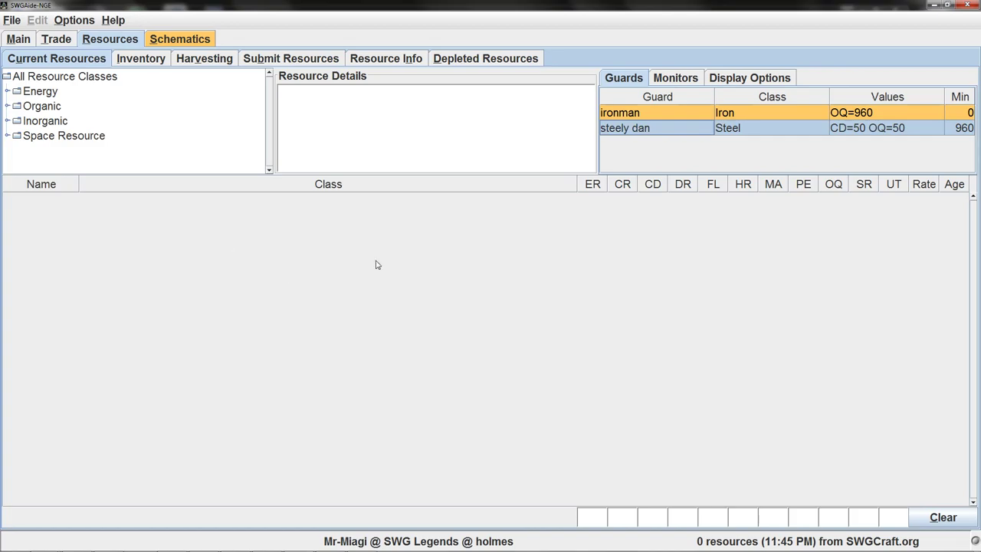
pyautogui.click(674, 129)
pyautogui.click(668, 131)
pyautogui.rightClick(665, 132)
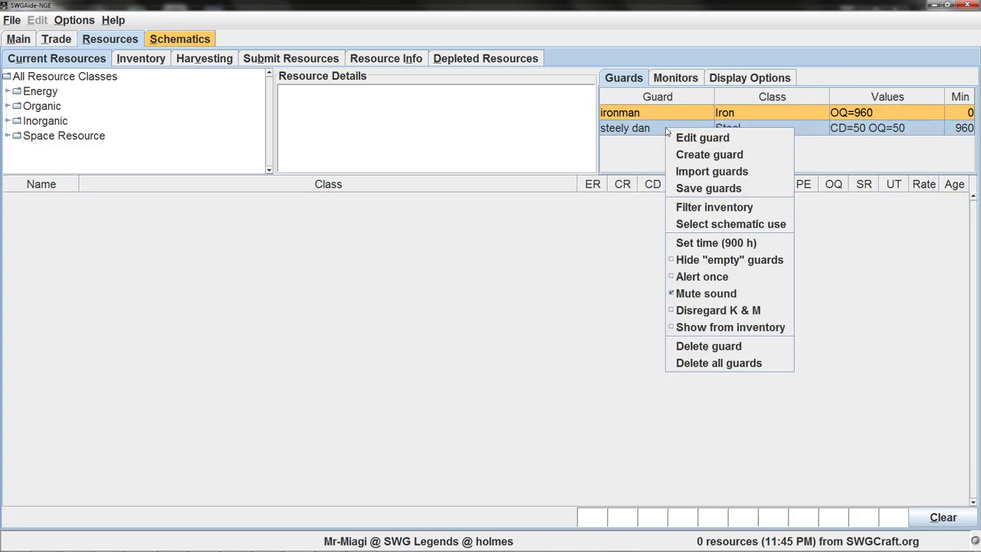
pyautogui.click(685, 327)
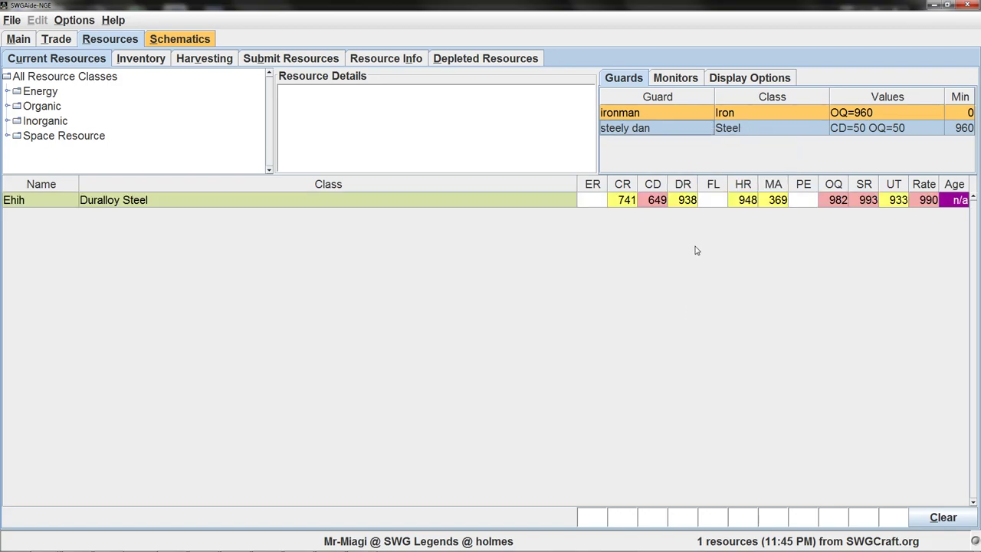
pyautogui.click(670, 116)
pyautogui.click(671, 129)
pyautogui.moveTo(23, 206)
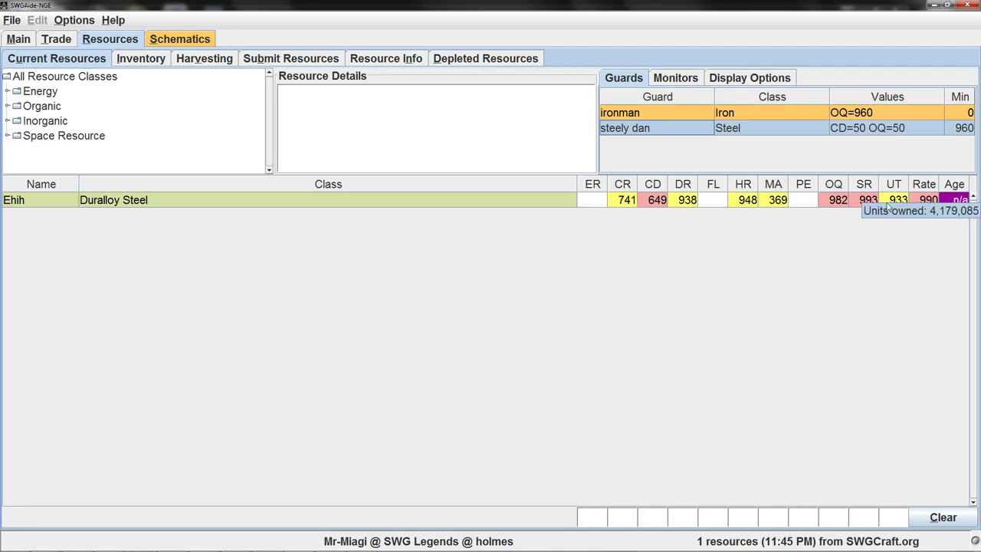
# Switch between the steely dan and ironman matches, ending on ironman.
pyautogui.click(749, 115)
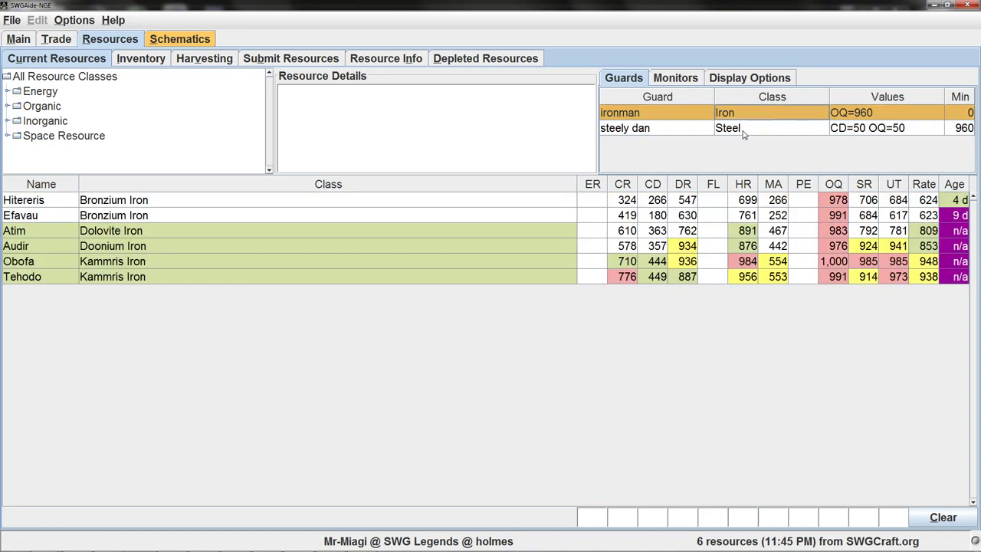
pyautogui.click(743, 132)
pyautogui.click(702, 116)
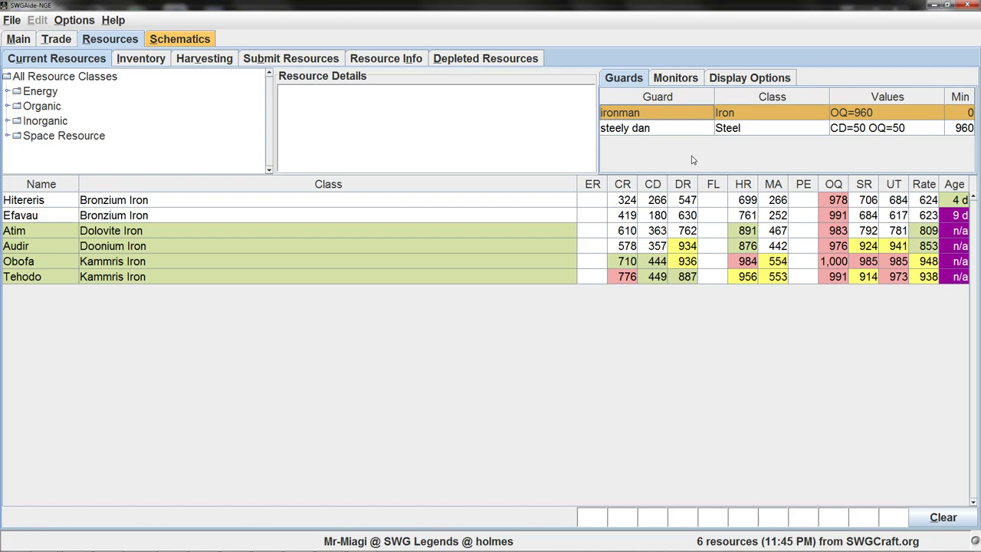
# Import guards from BMGuards01.csv.
pyautogui.rightClick(692, 158)
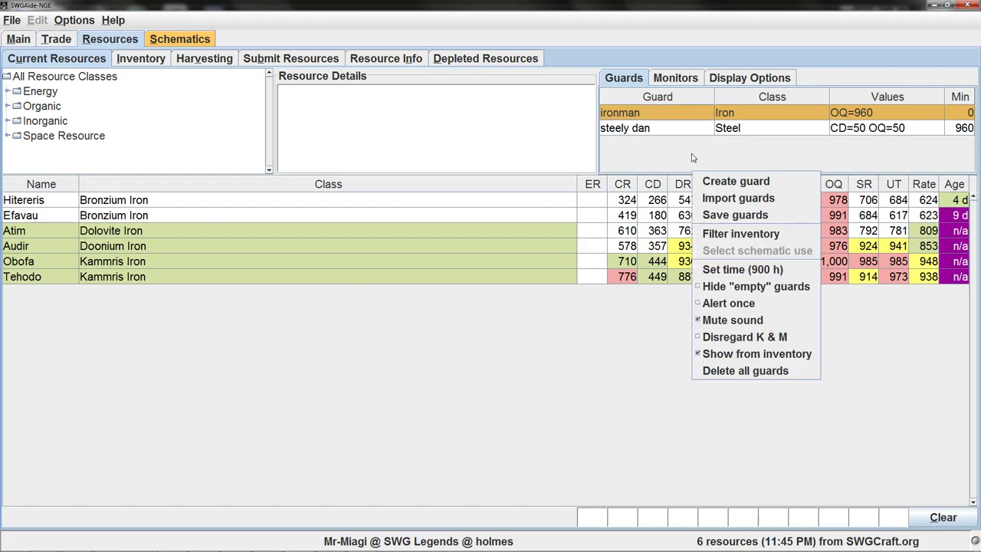
pyautogui.click(729, 200)
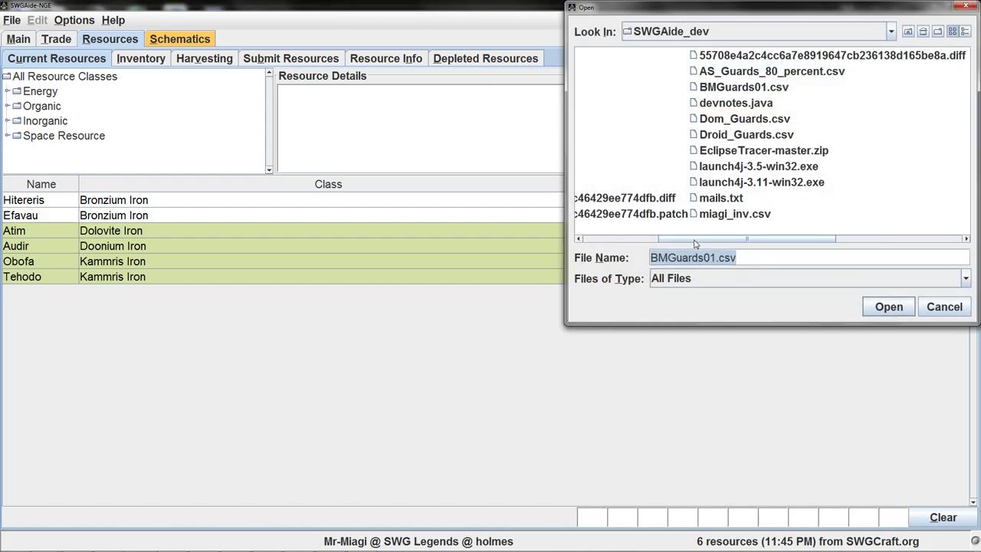
pyautogui.hscroll(-3, 695, 244)
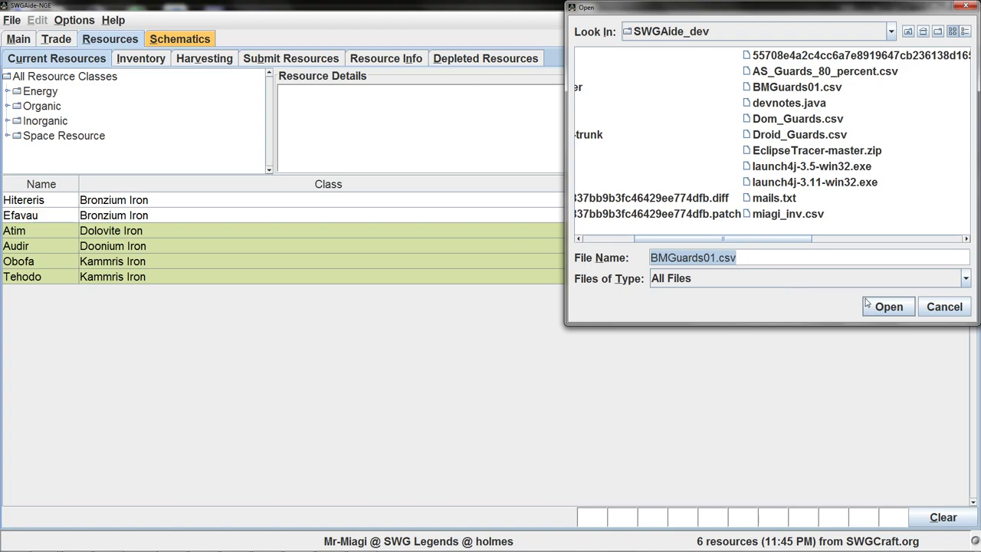
pyautogui.click(889, 307)
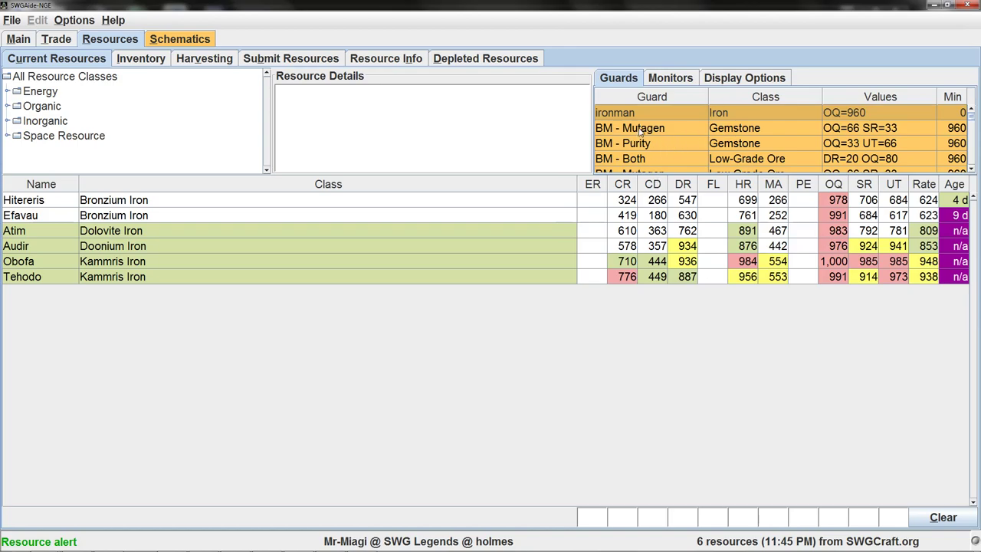
# Open the BM - Mutagen guard's editor, review its misc notes, and cancel without changes.
pyautogui.scroll(-1, 947, 142)
pyautogui.scroll(-6, 947, 142)
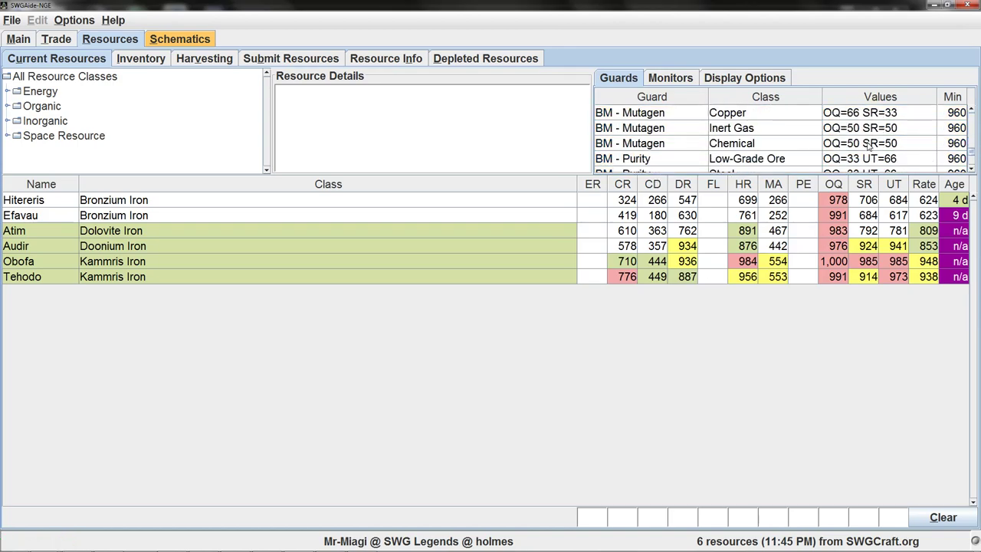
pyautogui.scroll(7, 868, 148)
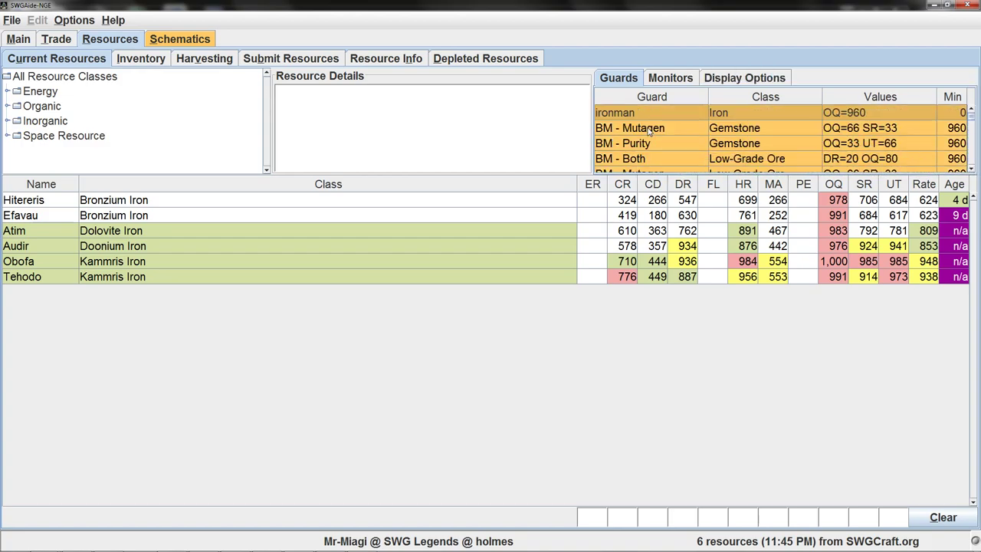
pyautogui.rightClick(648, 130)
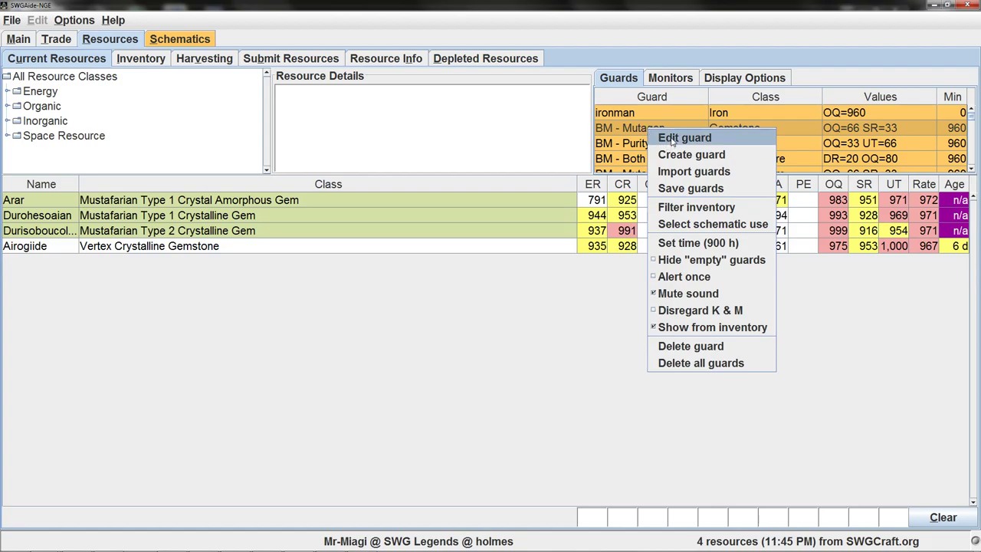
pyautogui.click(684, 138)
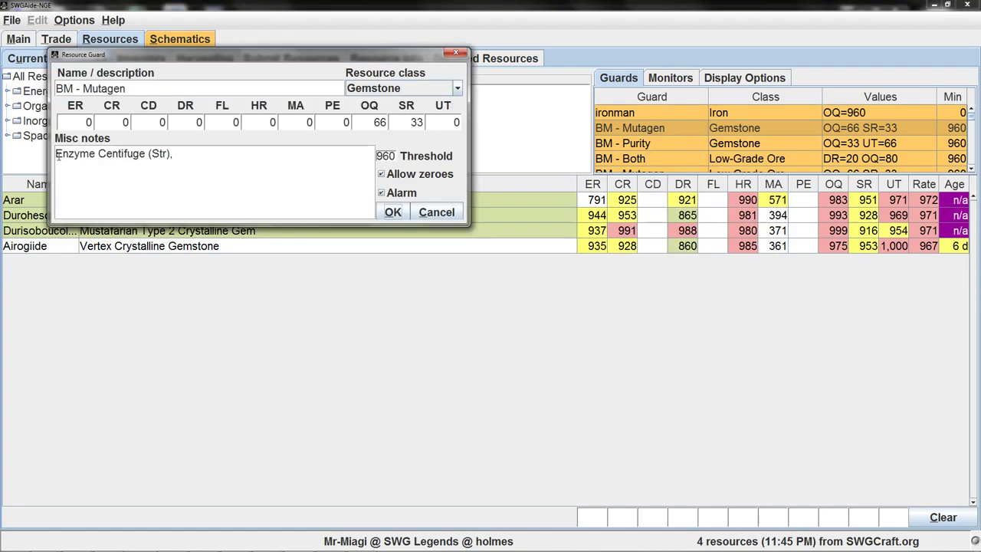
pyautogui.moveTo(57, 155); pyautogui.dragTo(153, 162)
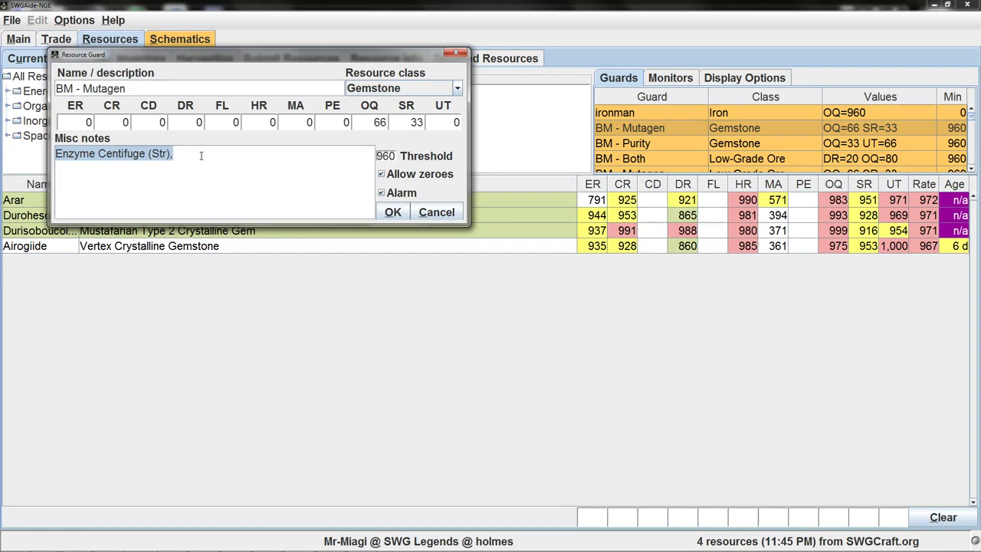
pyautogui.click(432, 221)
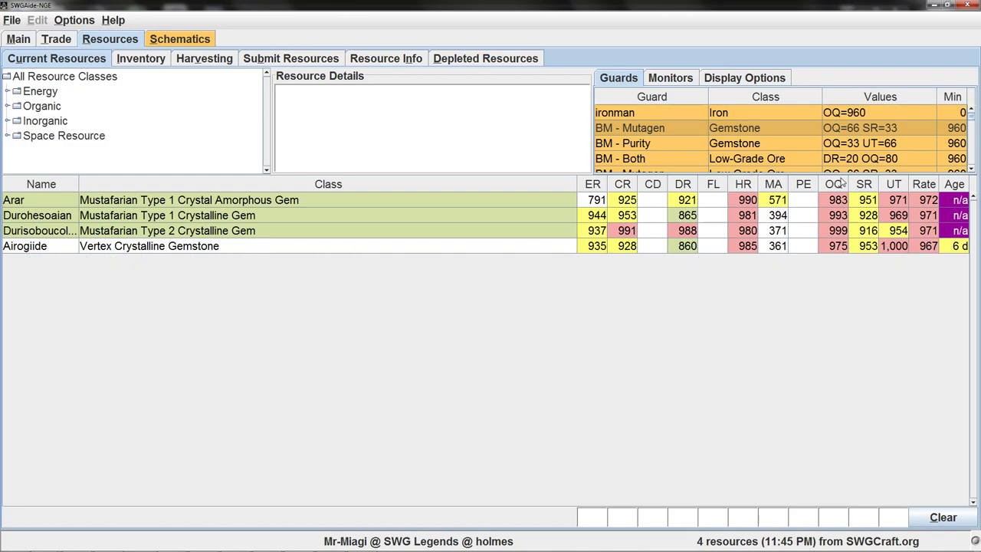
# Turn off Show from inventory for the guard matches.
pyautogui.rightClick(688, 137)
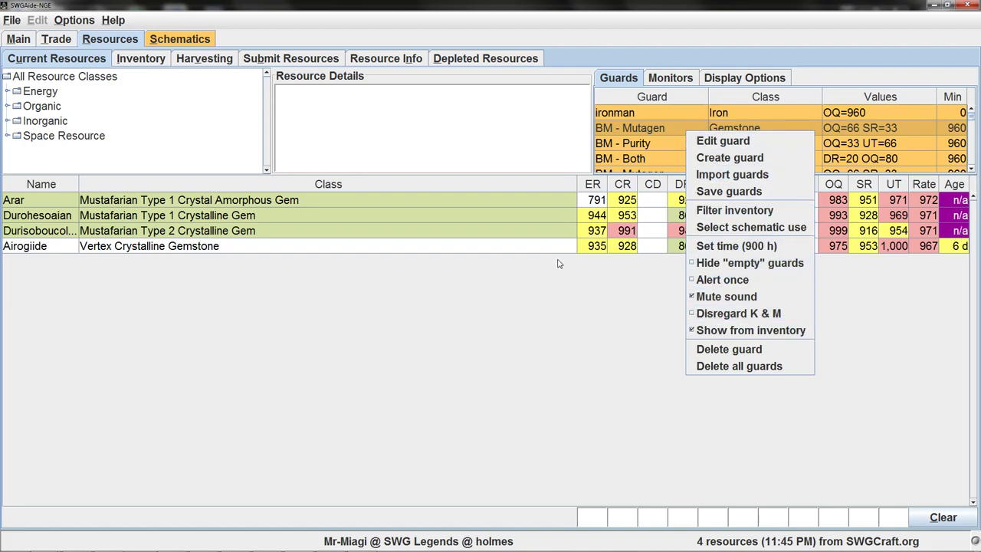
pyautogui.click(449, 280)
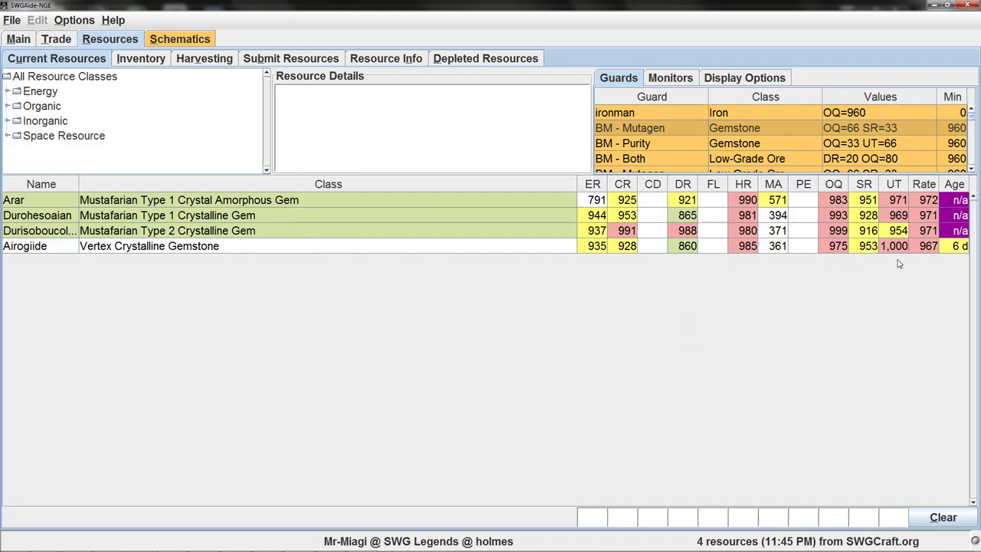
pyautogui.rightClick(652, 131)
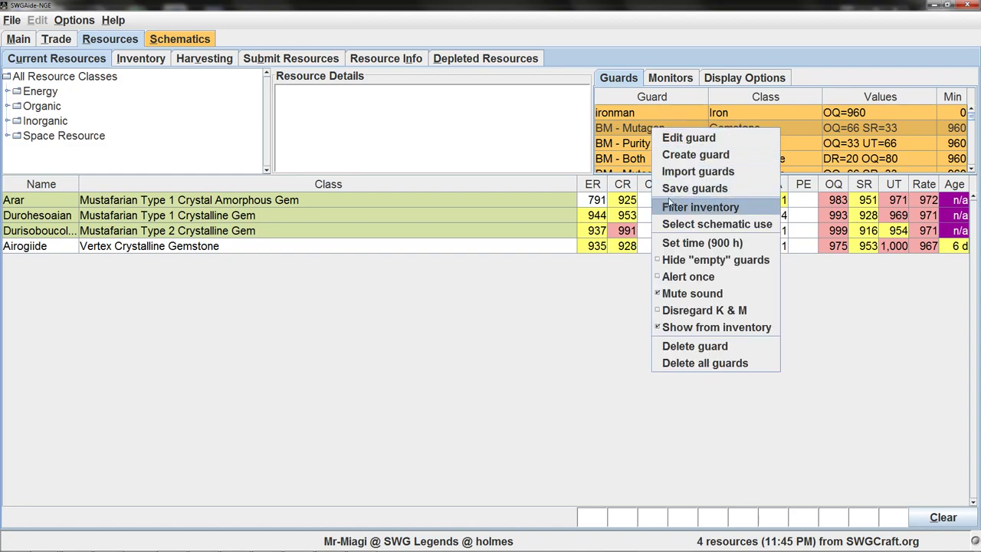
pyautogui.click(682, 328)
# Compare matches across the BM - Mutagen, BM - Both and BM - Purity guards.
pyautogui.scroll(-1, 697, 155)
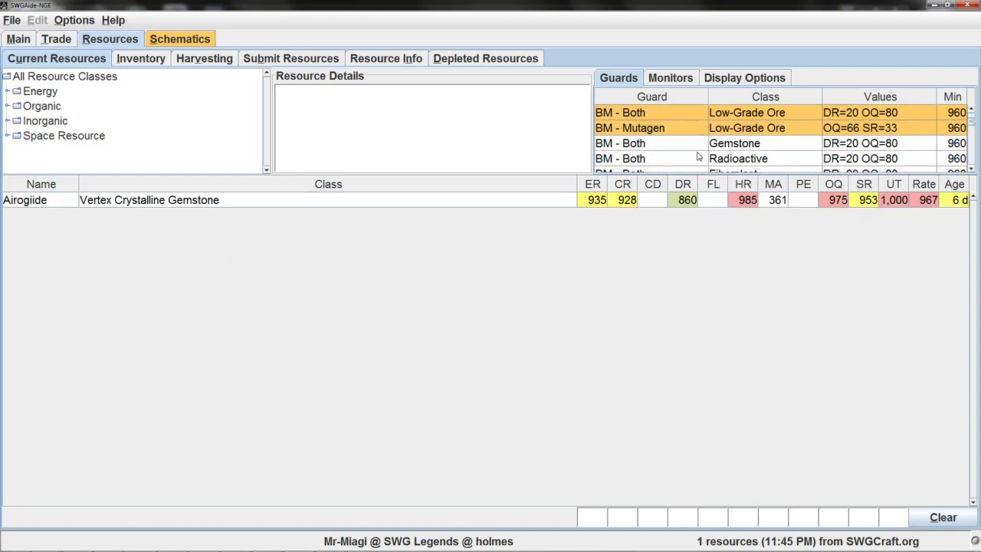
pyautogui.click(660, 131)
pyautogui.click(660, 115)
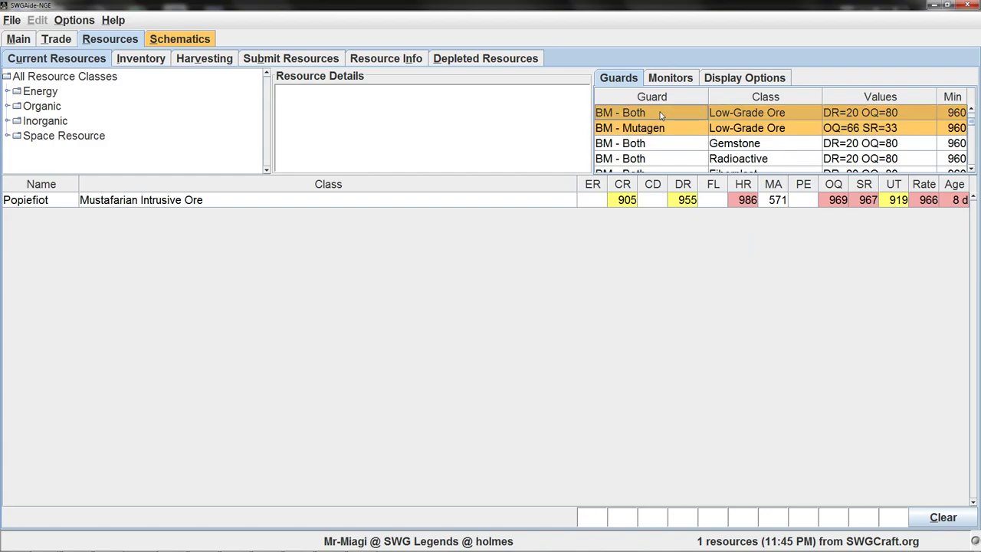
pyautogui.click(660, 145)
pyautogui.click(660, 132)
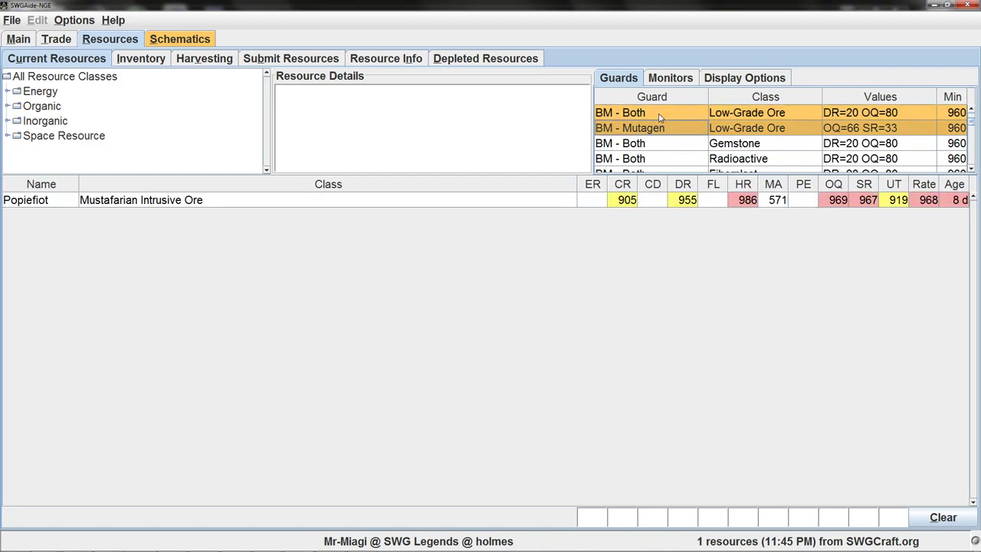
pyautogui.click(658, 115)
pyautogui.scroll(1, 662, 127)
pyautogui.click(664, 147)
pyautogui.click(663, 131)
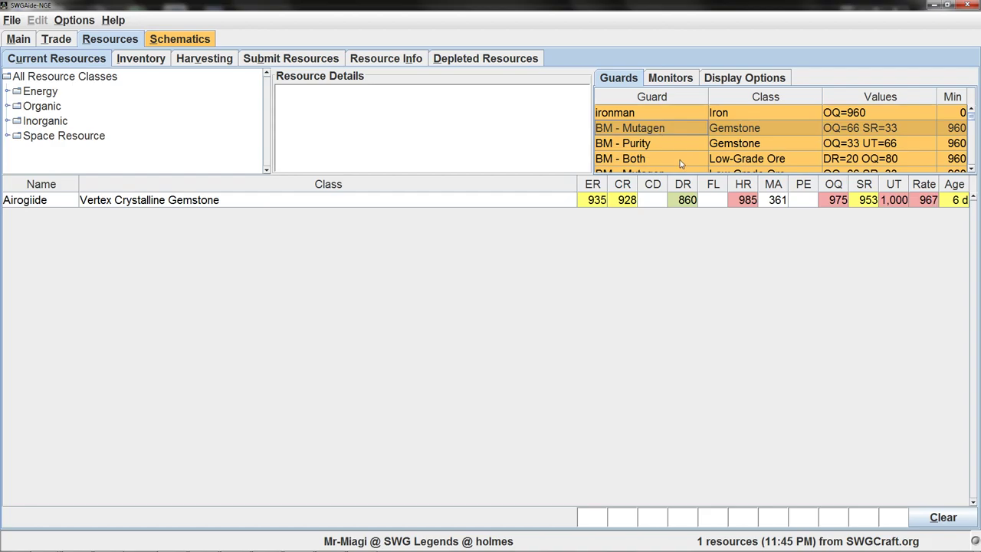
pyautogui.scroll(-2, 681, 161)
pyautogui.scroll(2, 675, 154)
# Delete all resource guards and confirm.
pyautogui.rightClick(662, 129)
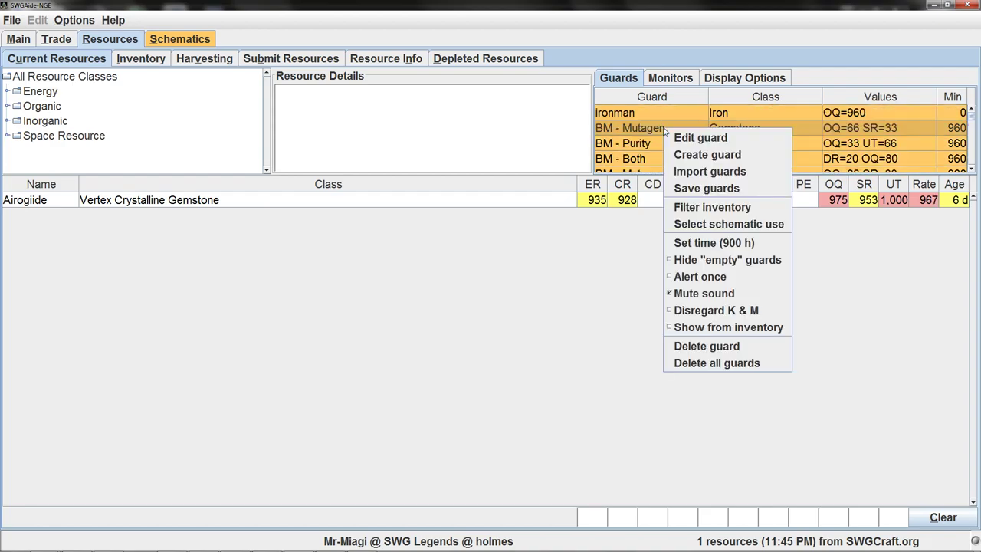
pyautogui.click(699, 363)
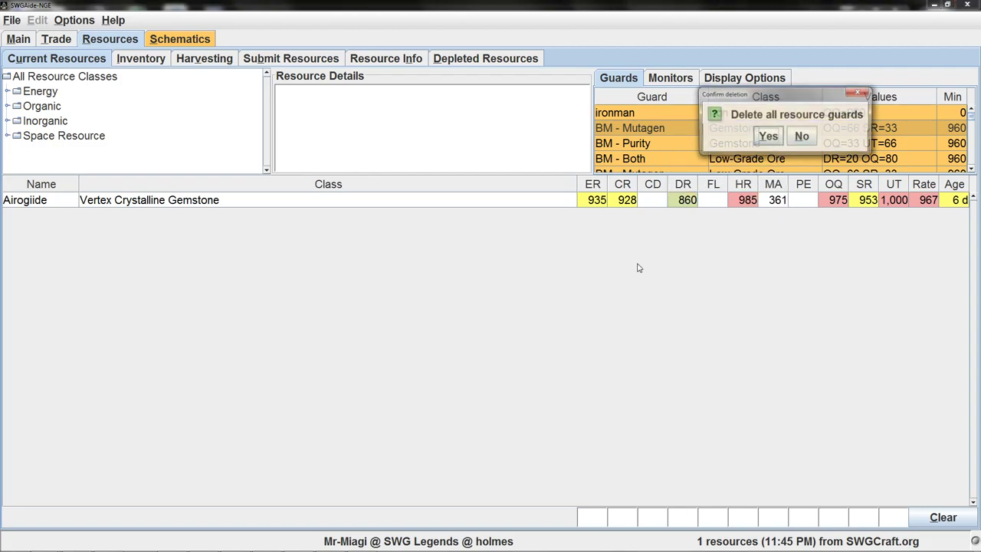
pyautogui.click(763, 139)
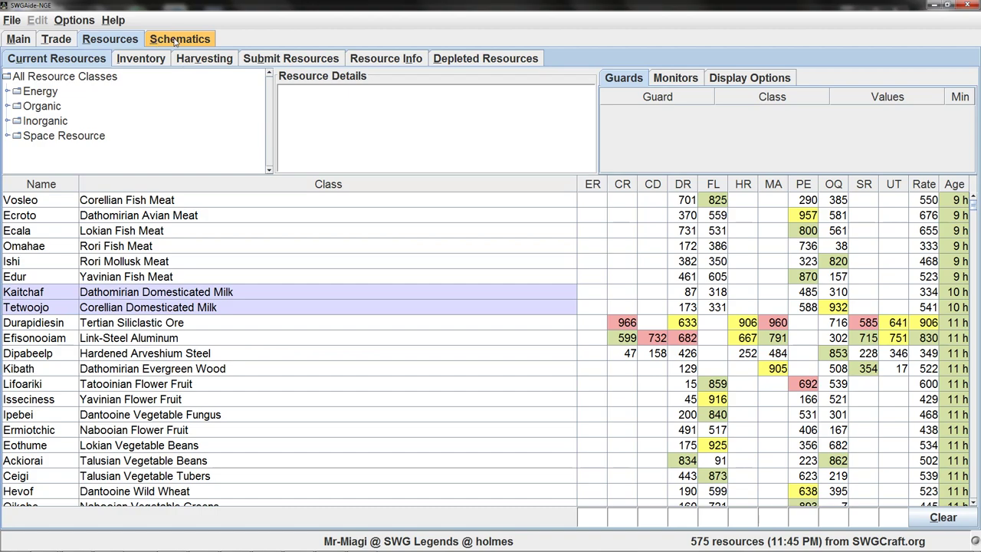
# Start a quality guard for Pulse Cannon's Iron ingredient, prefilled with OQ 66 and SR 33.
pyautogui.click(178, 39)
pyautogui.click(61, 480)
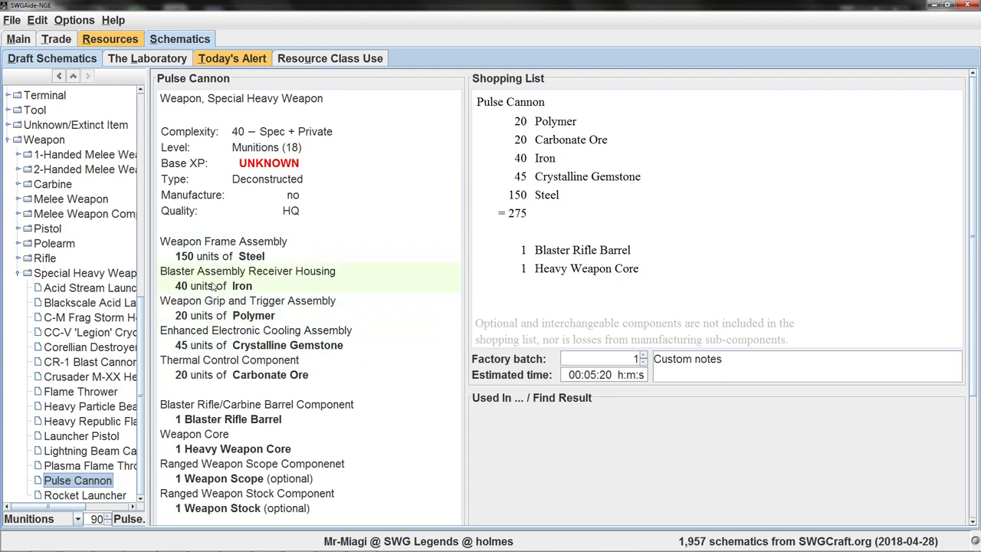
pyautogui.rightClick(212, 285)
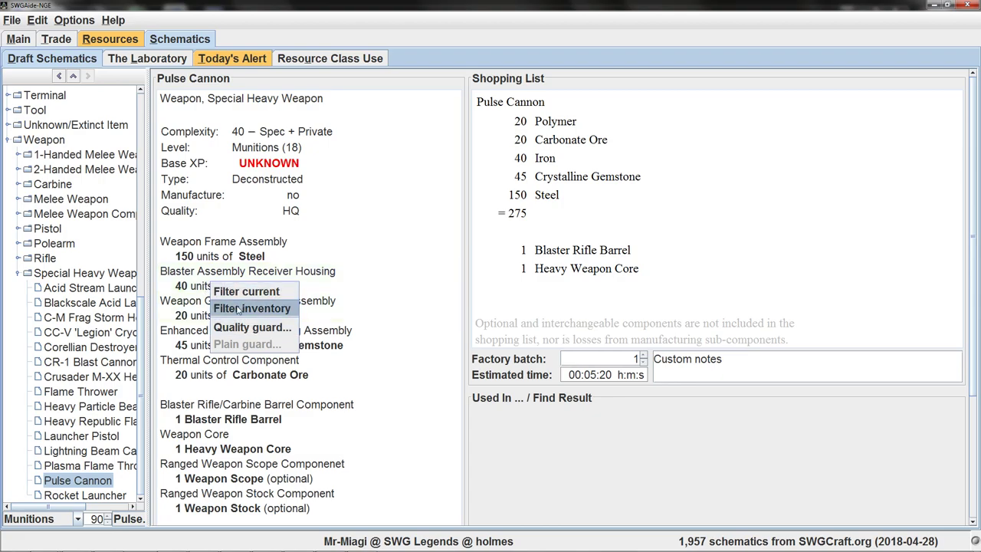
pyautogui.click(240, 328)
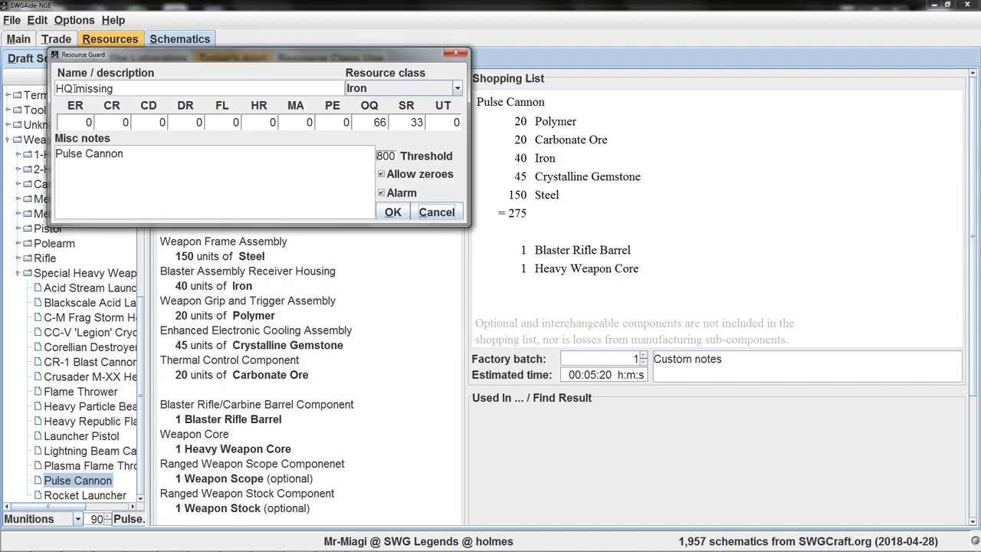
# Save the Iron guard as 'wte' with an 800 minimum and view it among the resource guards.
pyautogui.tripleClick(120, 90)
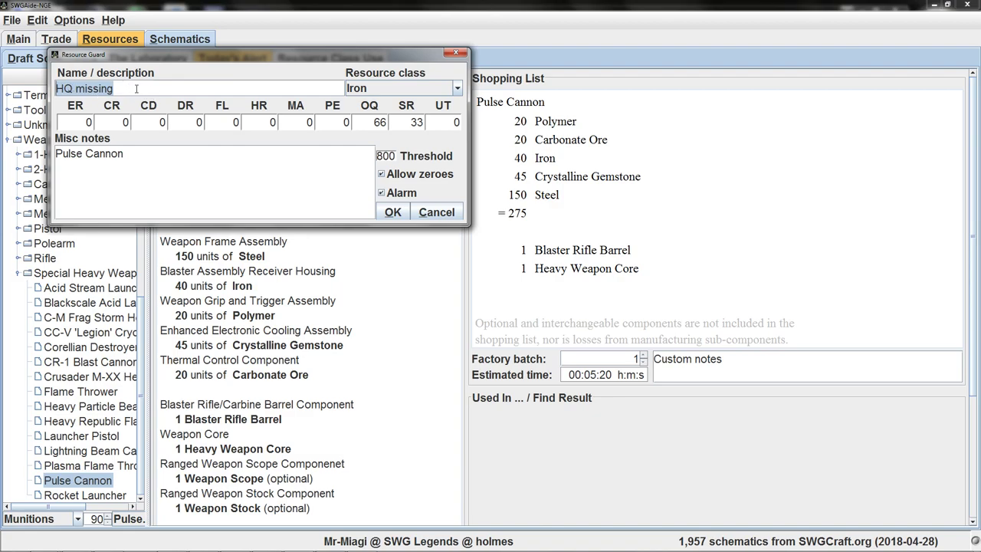
pyautogui.write('wte')
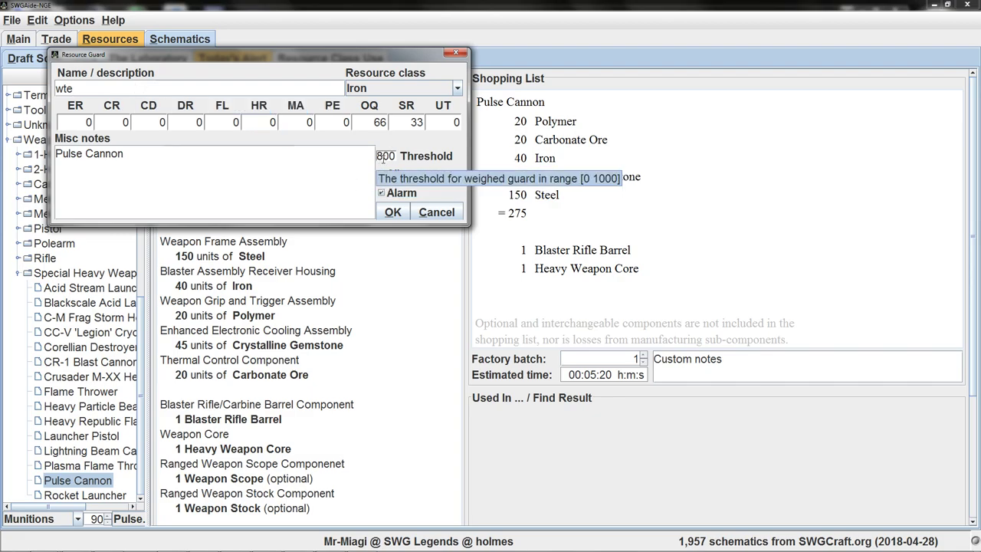
pyautogui.click(393, 213)
pyautogui.click(125, 43)
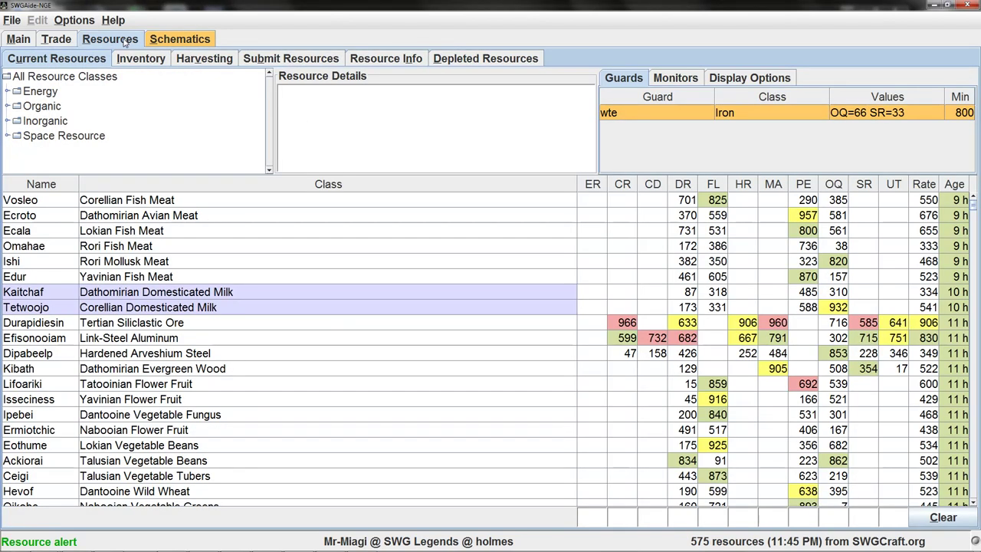
# Raise the wte guard's threshold to 960 and filter by it, matching Kammris Iron Obofa and Tehodo.
pyautogui.click(673, 115)
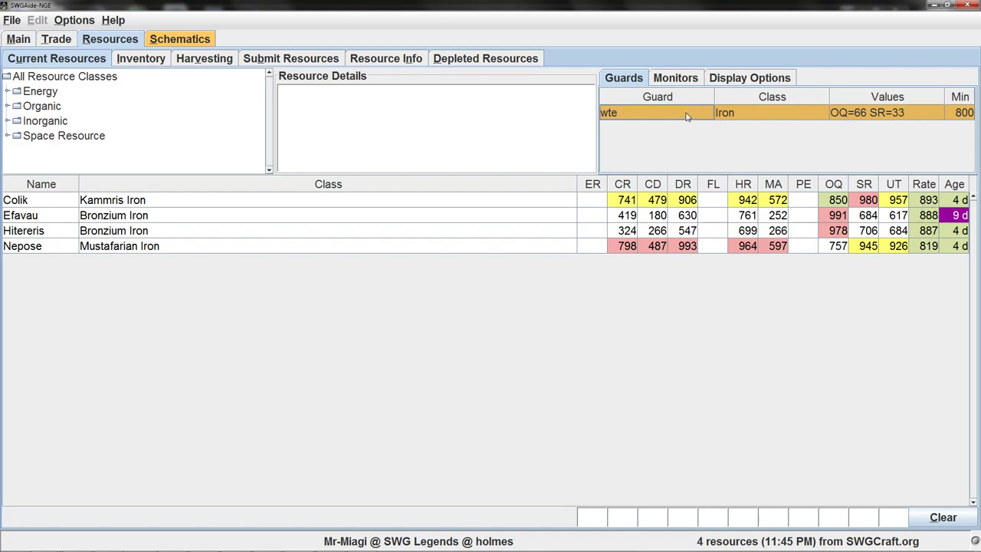
pyautogui.rightClick(752, 119)
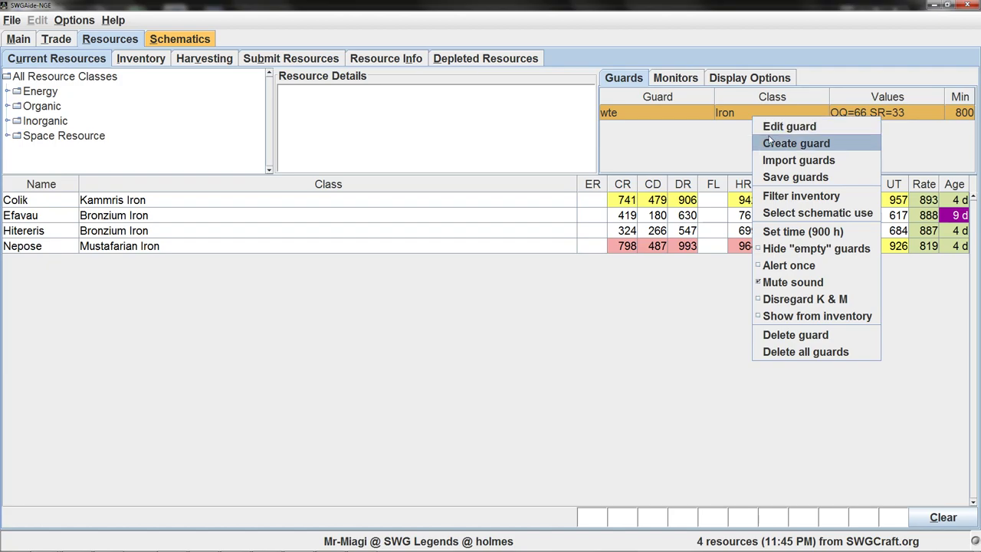
pyautogui.click(790, 130)
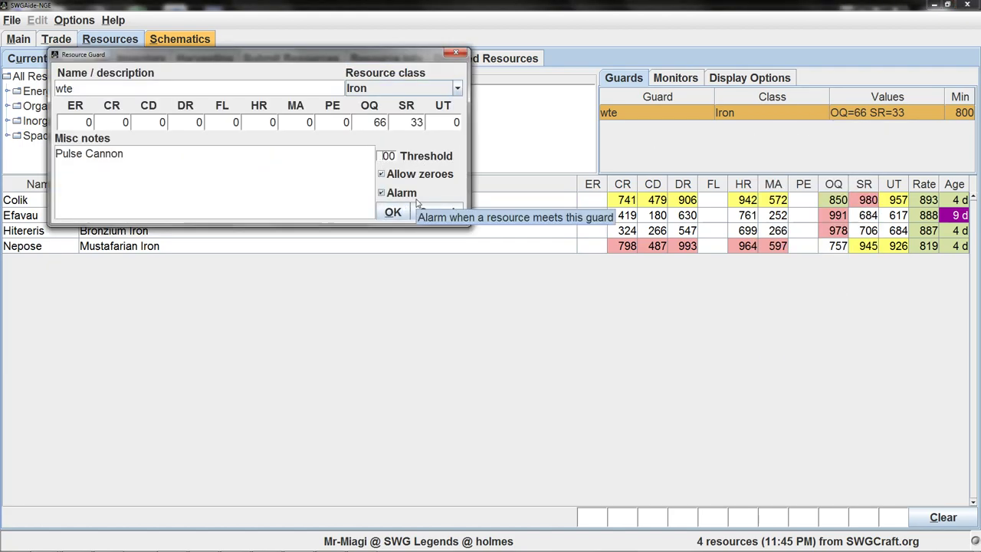
pyautogui.write('9')
pyautogui.press('Delete')
pyautogui.write('6')
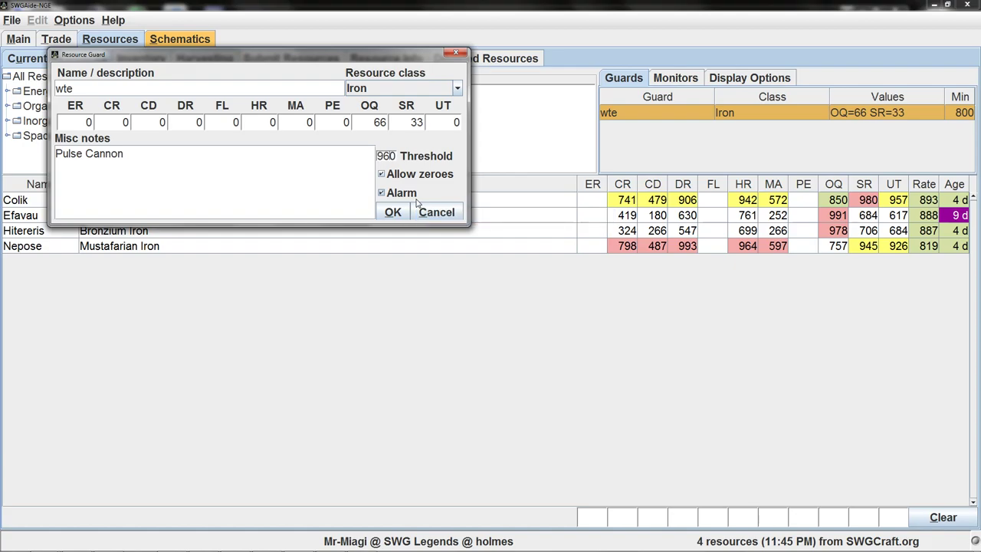
pyautogui.click(393, 212)
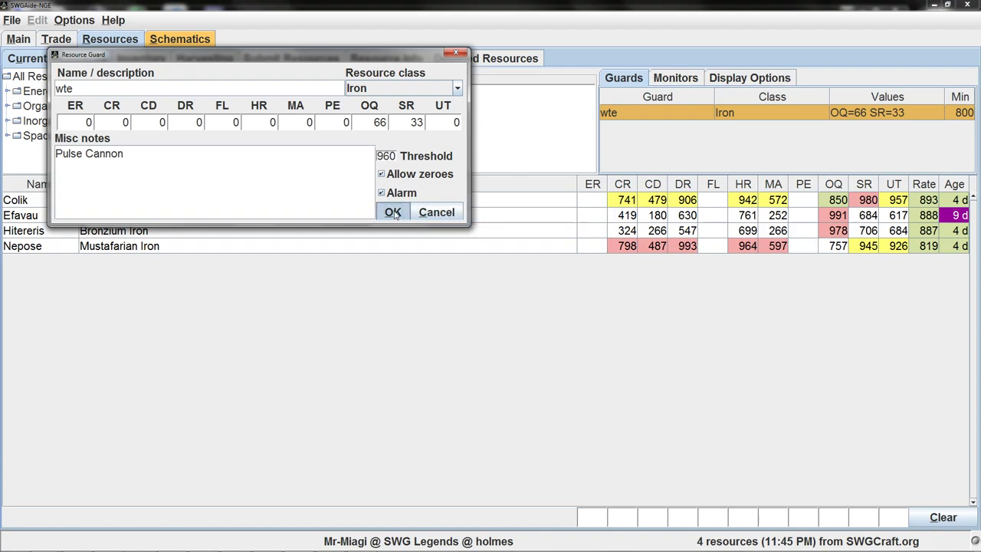
pyautogui.click(672, 117)
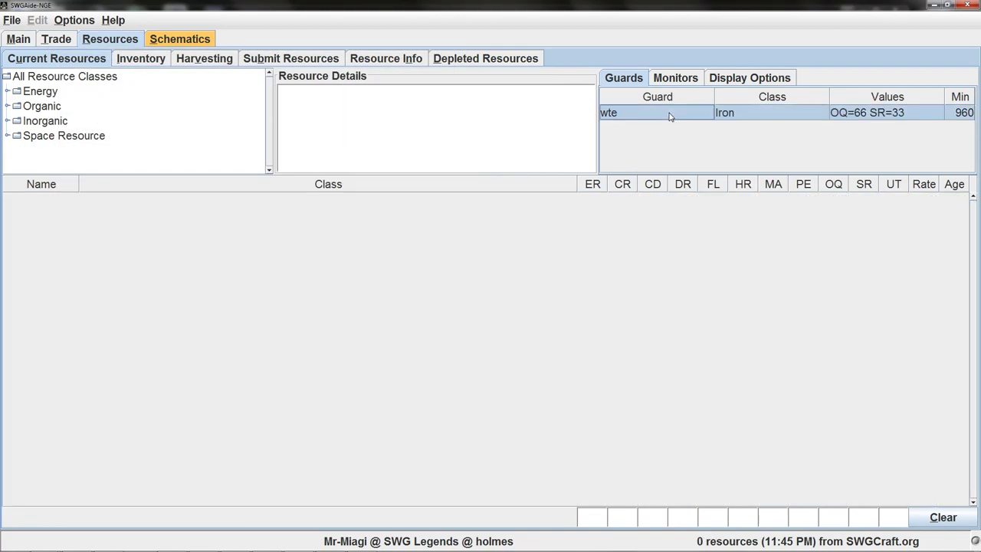
# Enable Show from inventory for the wte guard and lower its threshold from 960 to 800.
pyautogui.rightClick(671, 116)
pyautogui.click(697, 312)
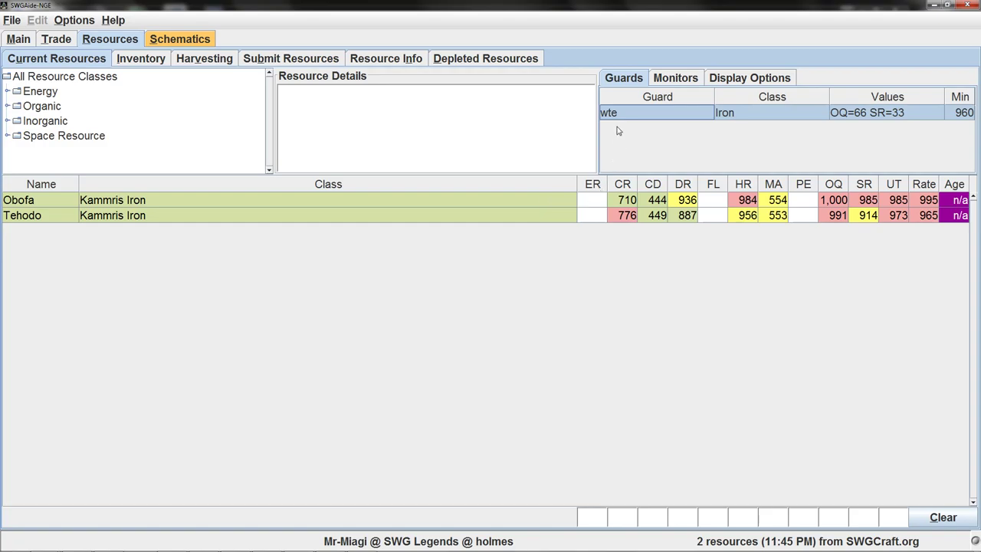
pyautogui.moveTo(627, 111)
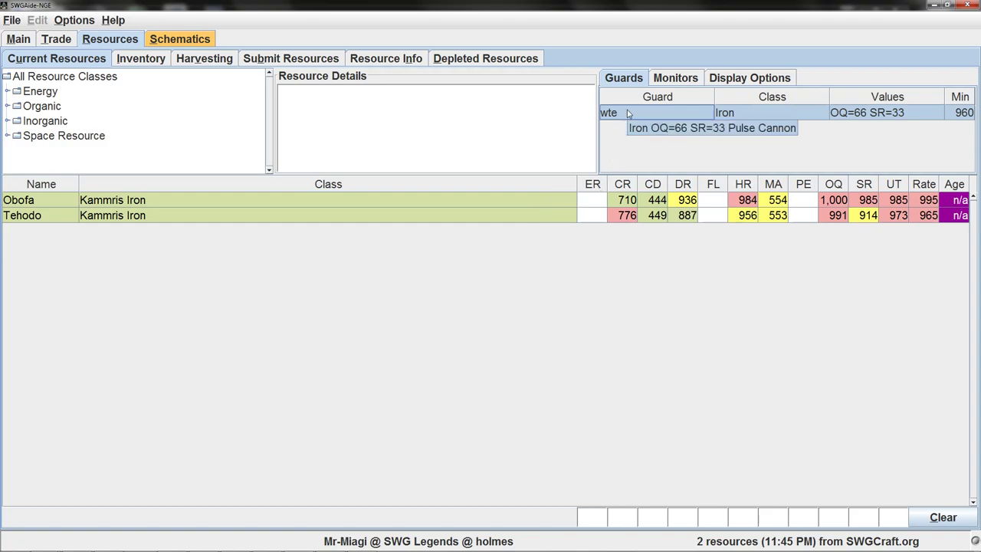
pyautogui.rightClick(627, 111)
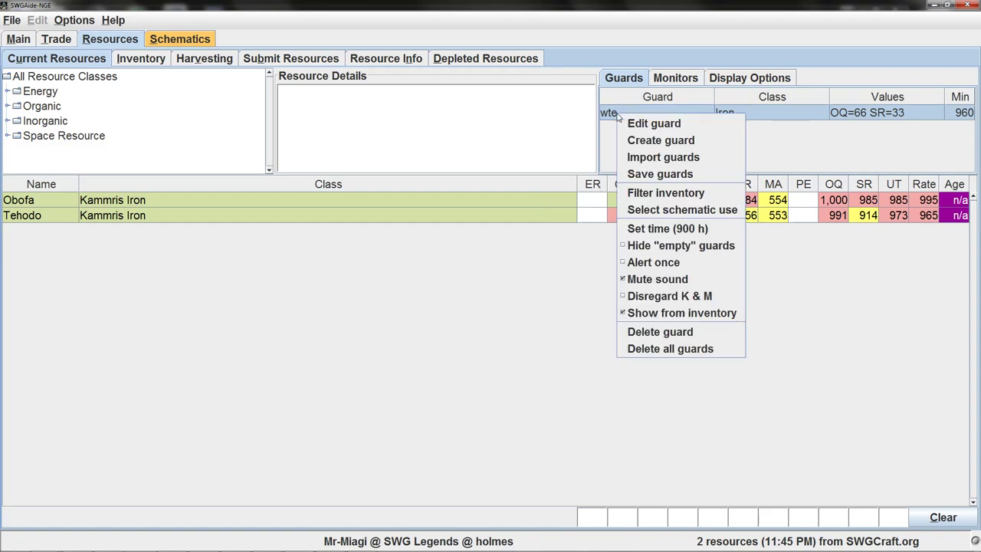
pyautogui.click(639, 126)
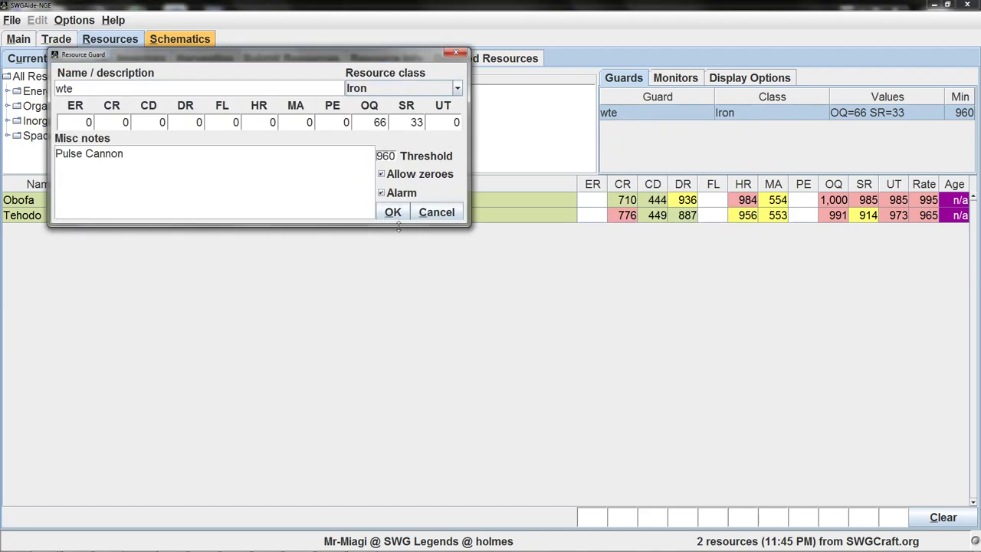
pyautogui.press('BackSpace')
pyautogui.write('800')
pyautogui.click(393, 212)
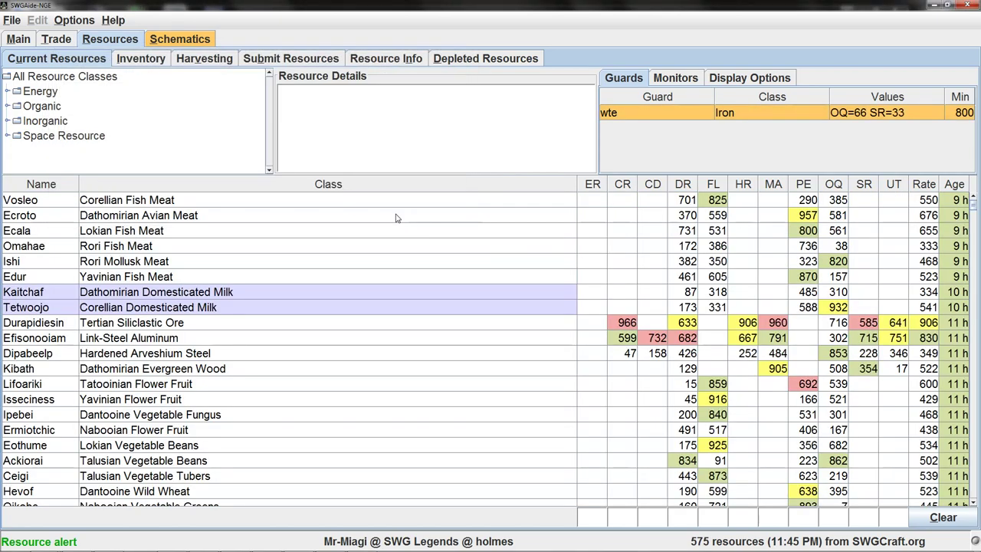
pyautogui.click(680, 115)
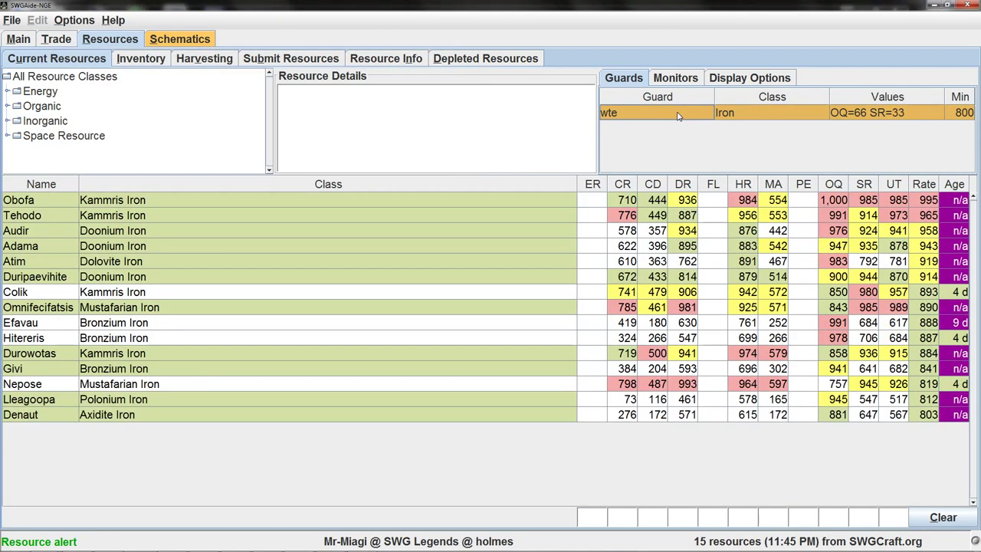
pyautogui.click(103, 296)
pyautogui.click(116, 327)
pyautogui.click(116, 339)
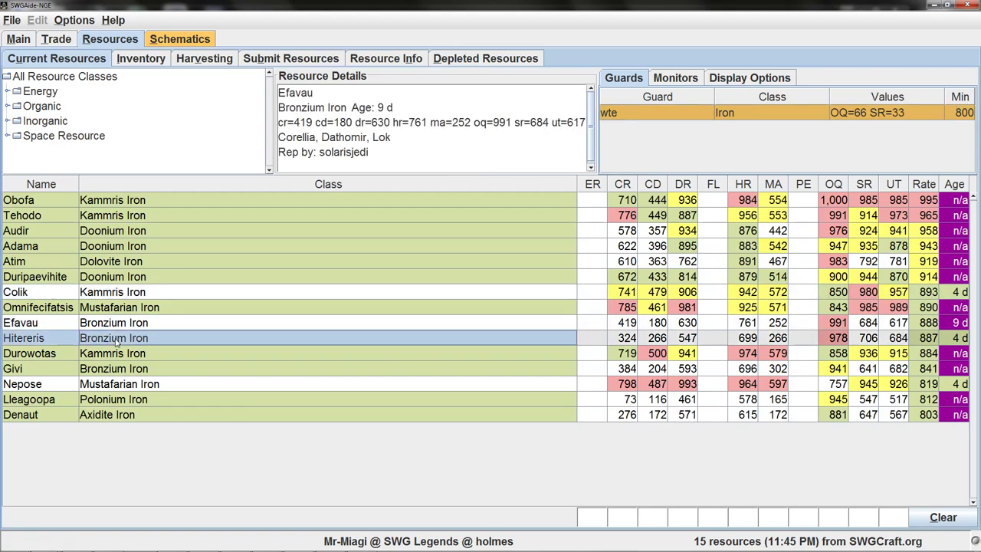
pyautogui.click(121, 383)
pyautogui.click(144, 339)
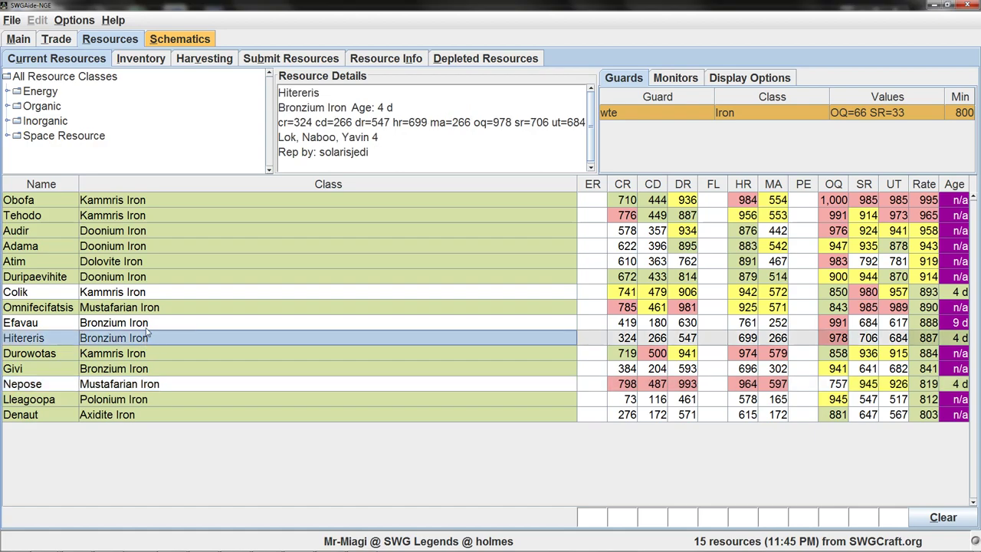
pyautogui.click(145, 327)
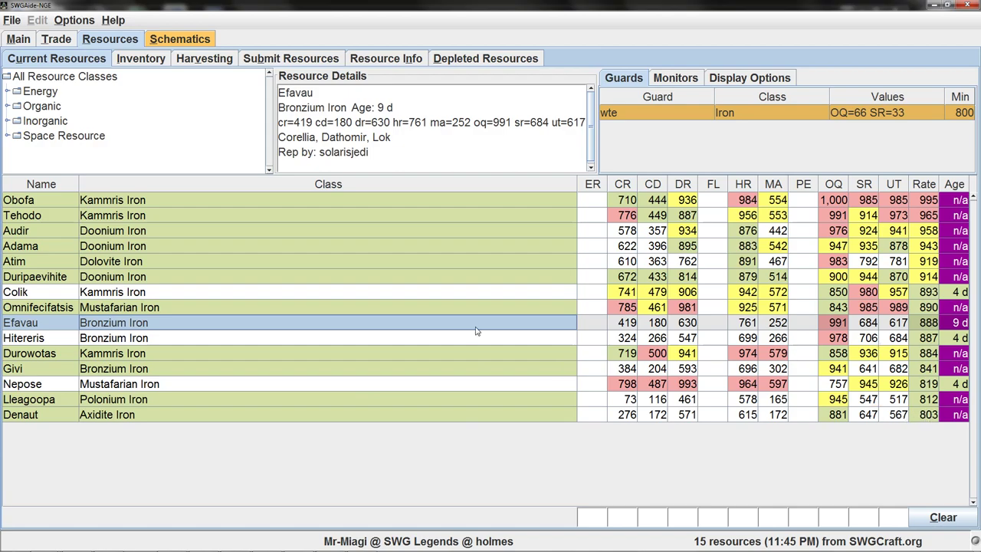
pyautogui.click(518, 295)
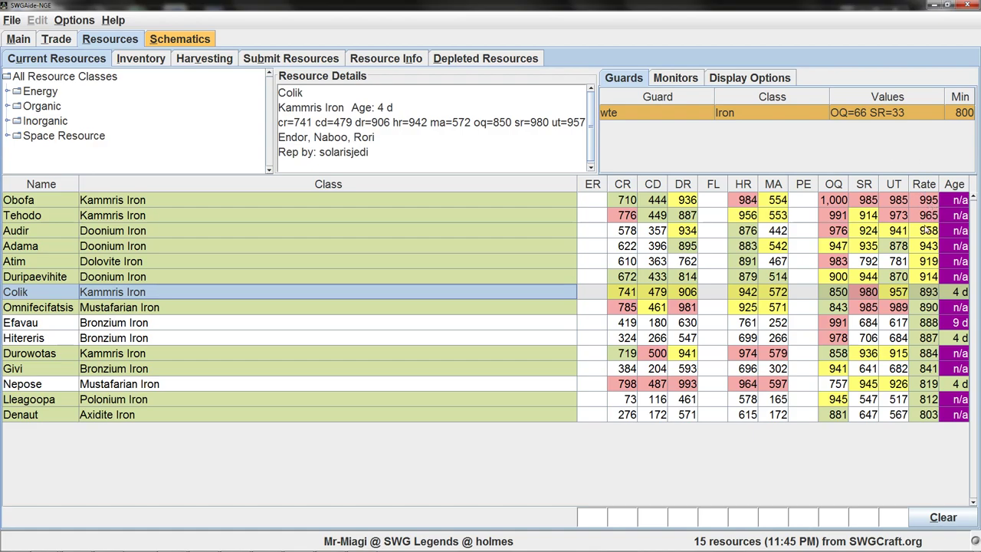
pyautogui.click(943, 518)
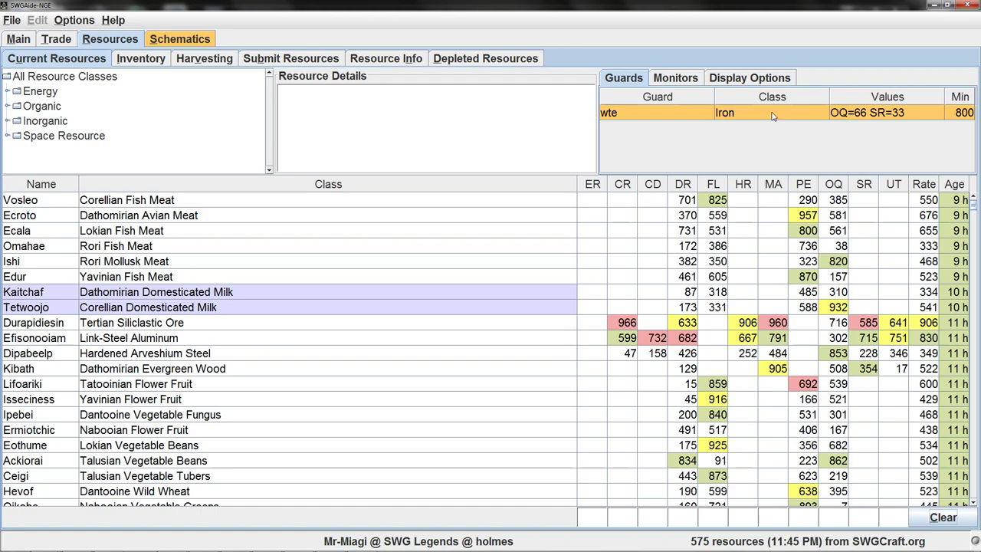
pyautogui.click(822, 113)
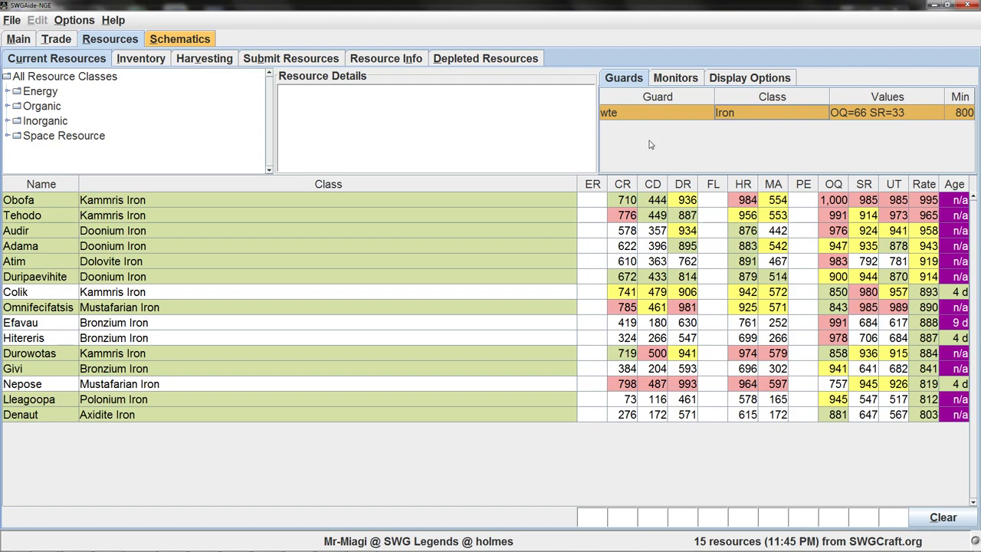
# Show the Fair 800, Good 900, Great 960 colour options and browse all 575 unfiltered resources.
pyautogui.click(683, 79)
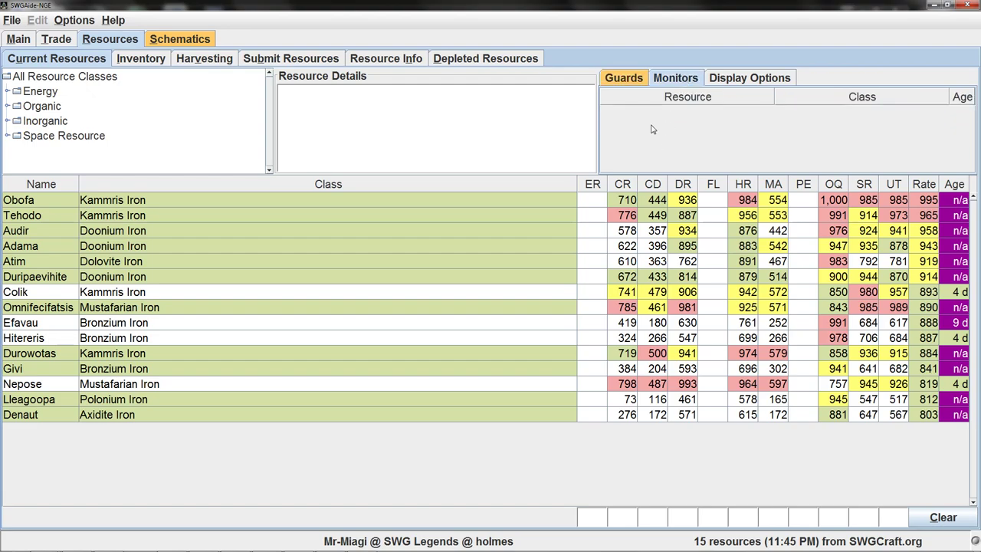
pyautogui.click(750, 79)
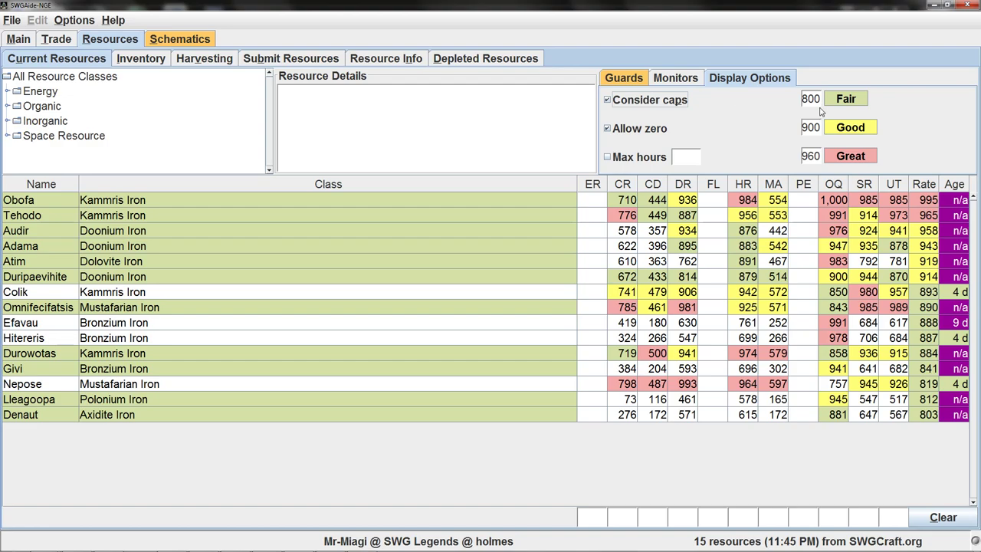
pyautogui.click(944, 518)
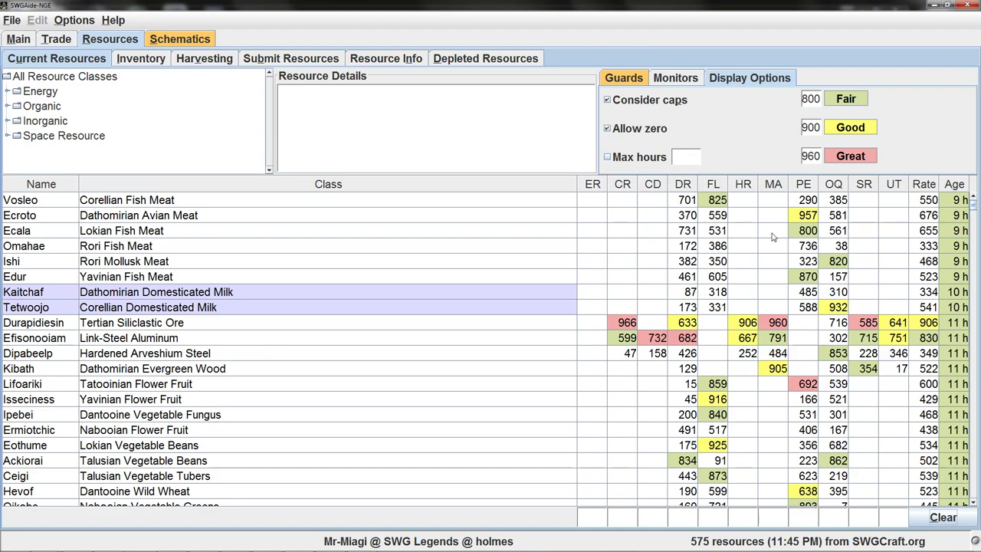
pyautogui.moveTo(971, 209); pyautogui.dragTo(974, 484)
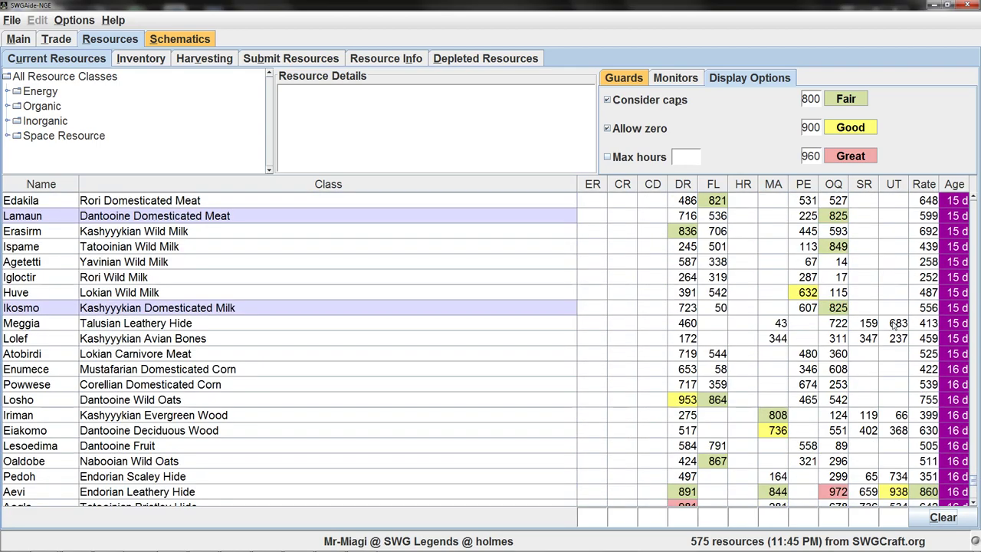
pyautogui.scroll(-7, 879, 364)
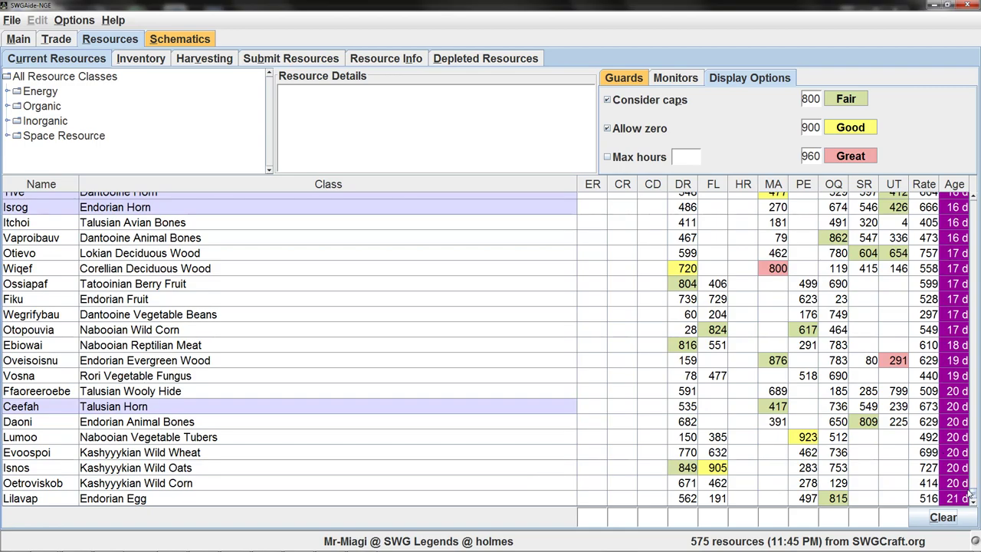
pyautogui.moveTo(973, 498); pyautogui.dragTo(974, 205)
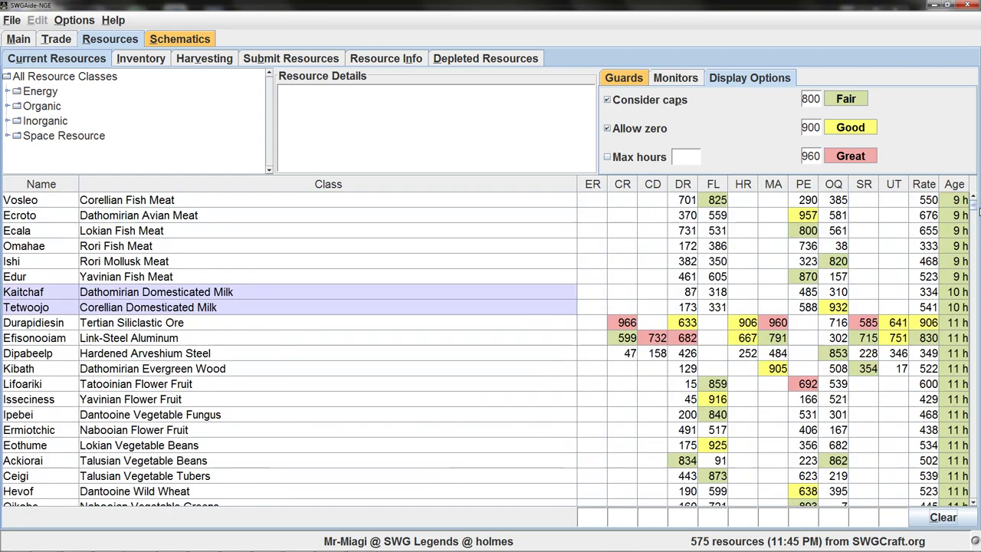
# Try alternative Fair colours in the HSV, HSL and RGB models, then cancel, keeping green.
pyautogui.click(844, 99)
pyautogui.click(663, 31)
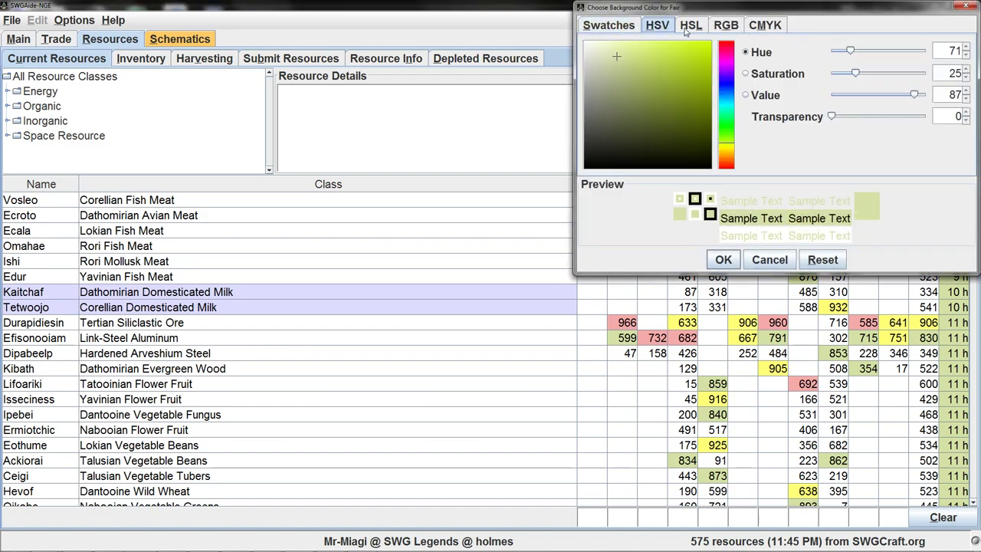
pyautogui.click(692, 28)
pyautogui.click(724, 28)
pyautogui.click(668, 27)
pyautogui.moveTo(664, 60); pyautogui.dragTo(637, 83)
pyautogui.click(724, 57)
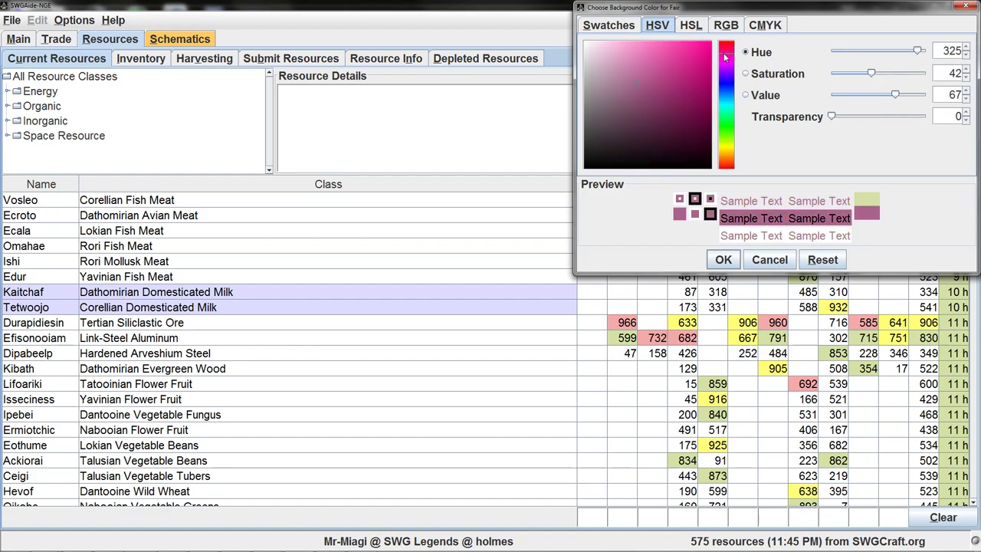
pyautogui.moveTo(725, 63); pyautogui.dragTo(722, 125)
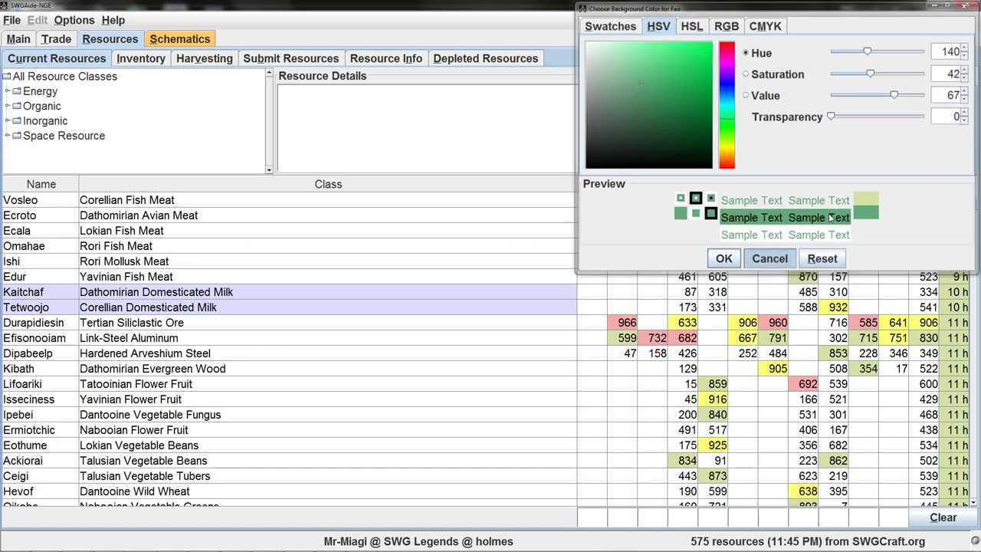
pyautogui.click(769, 260)
# Set the Great highlight colour to a stronger red in the HSV picker.
pyautogui.click(851, 157)
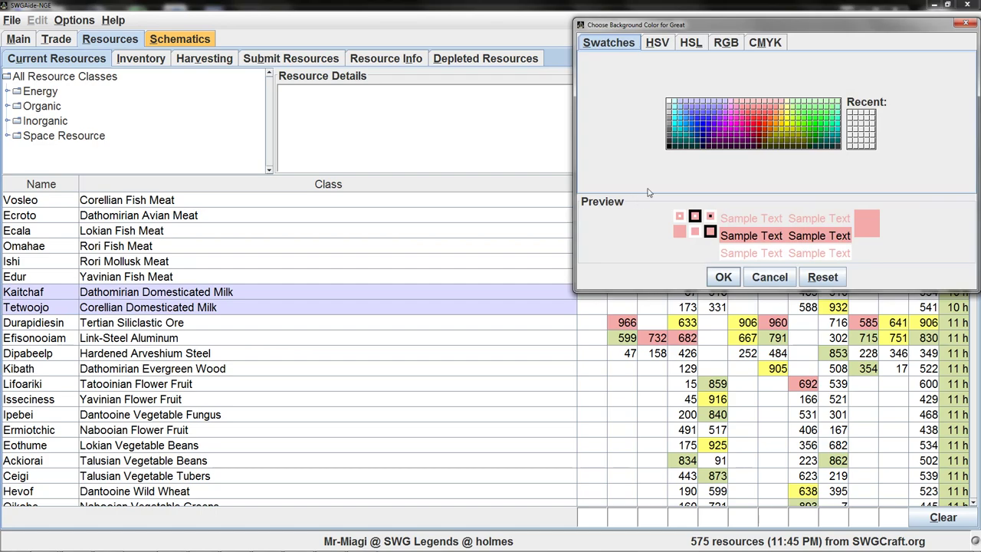
pyautogui.click(656, 44)
pyautogui.click(648, 64)
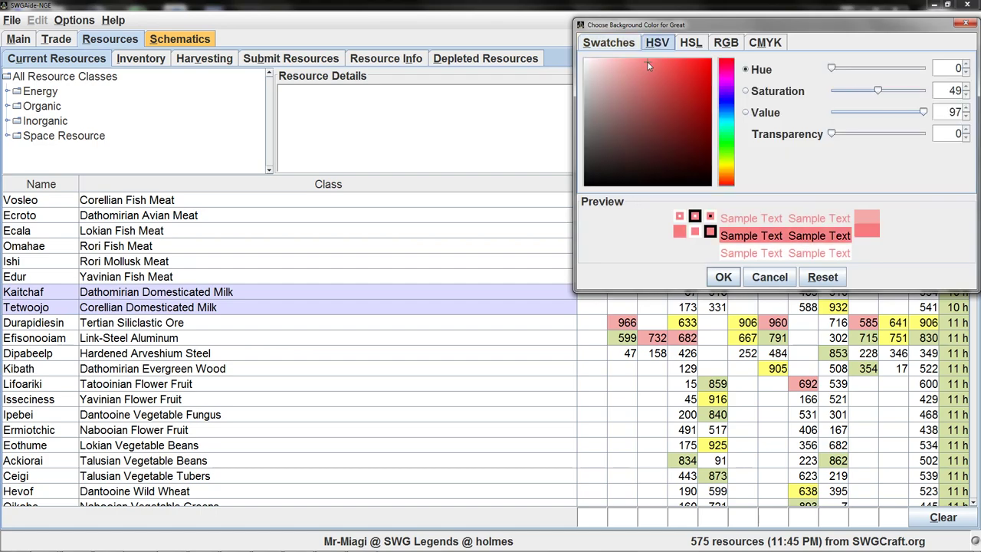
pyautogui.click(762, 276)
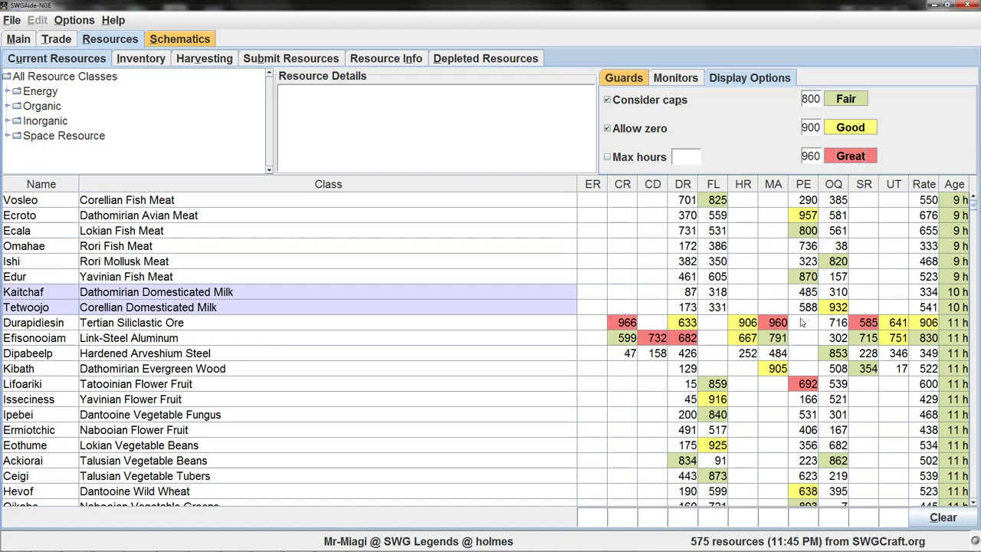
# Go back to the Monitors Guards list showing wte Iron with OQ=66, SR=33 and 800 minimum.
pyautogui.click(679, 78)
pyautogui.click(632, 79)
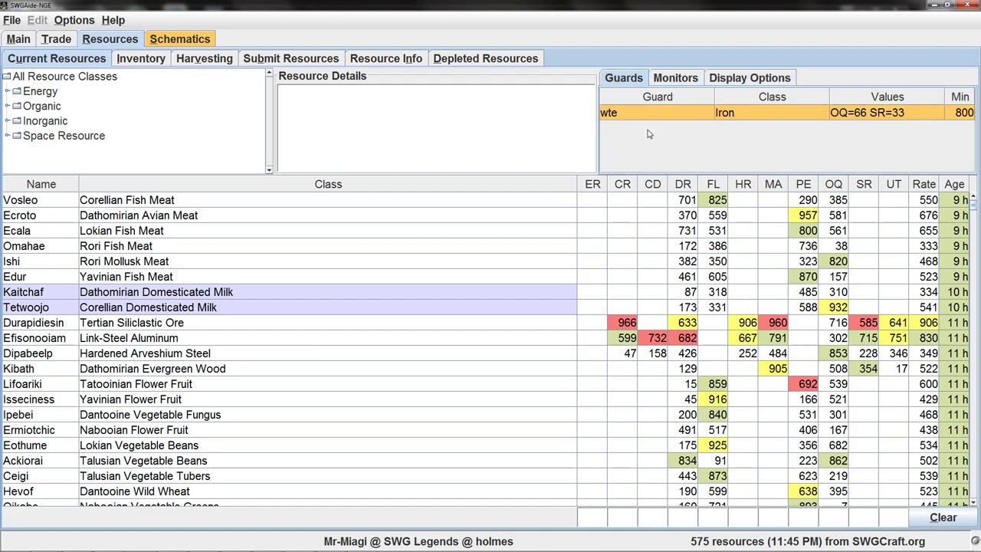